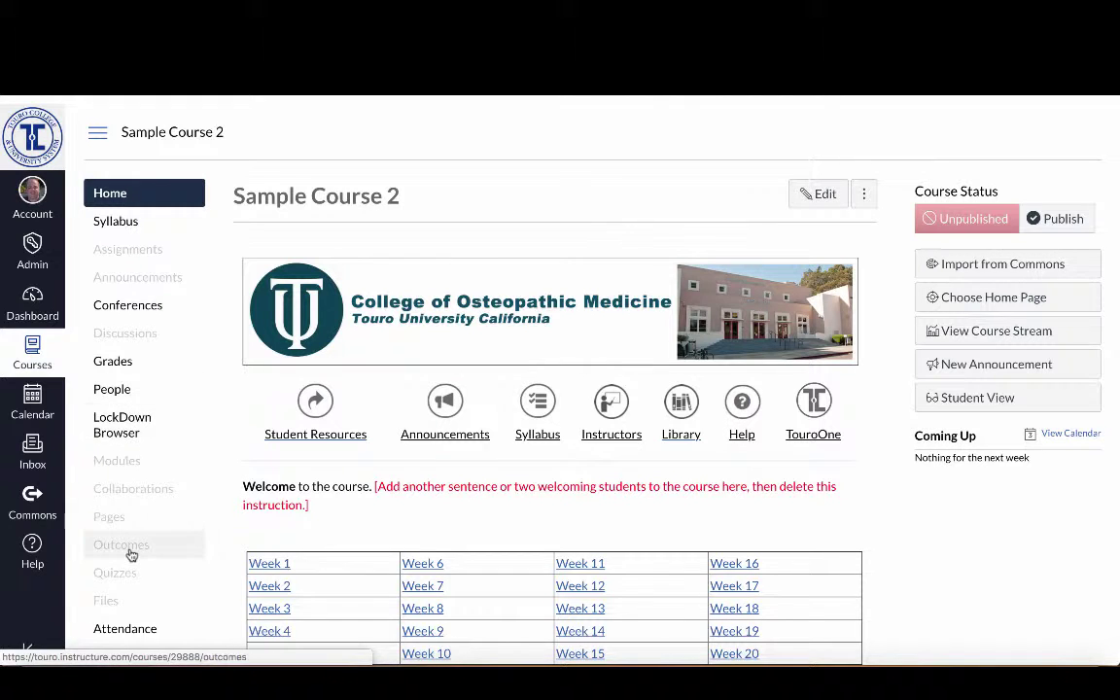
Open Sample Course 2's Settings and go to Import Course Content.
{"action": "scroll", "coordinate": [214, 609], "scroll_direction": "down", "scroll_amount": 1}
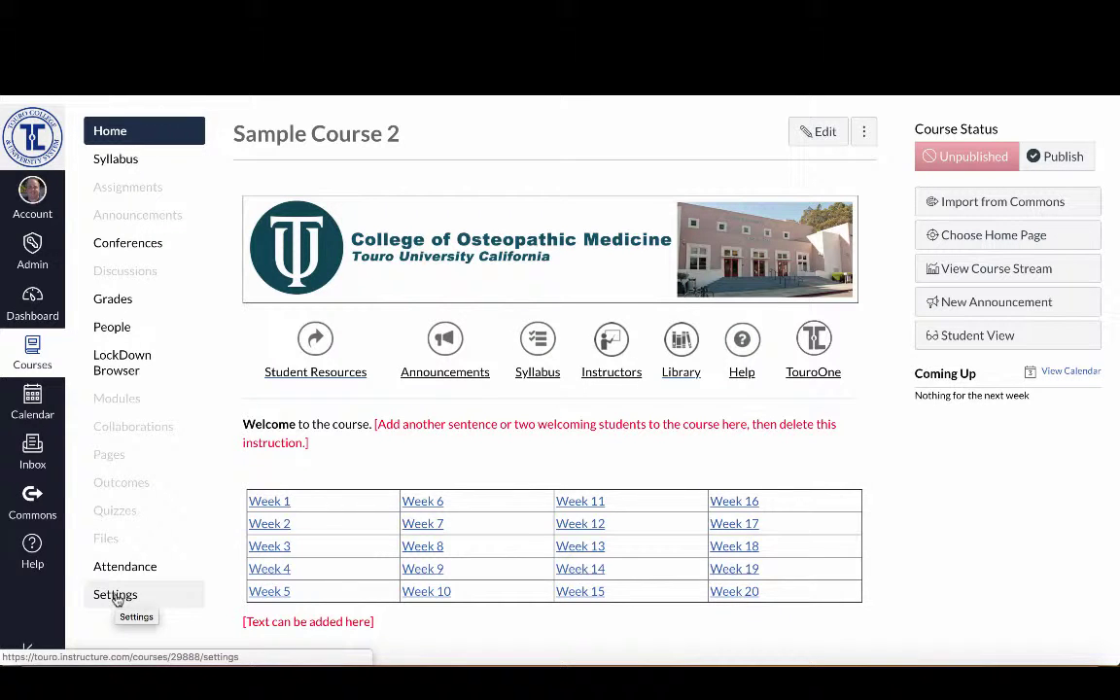
{"action": "left_click", "coordinate": [116, 595]}
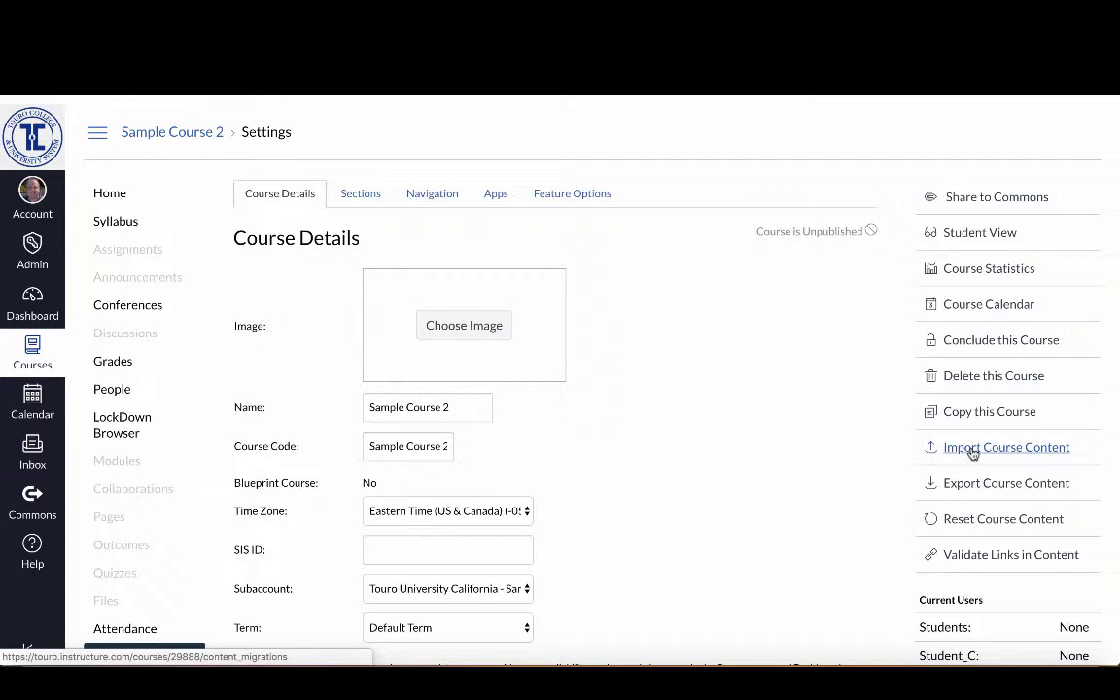
{"action": "left_click", "coordinate": [973, 454]}
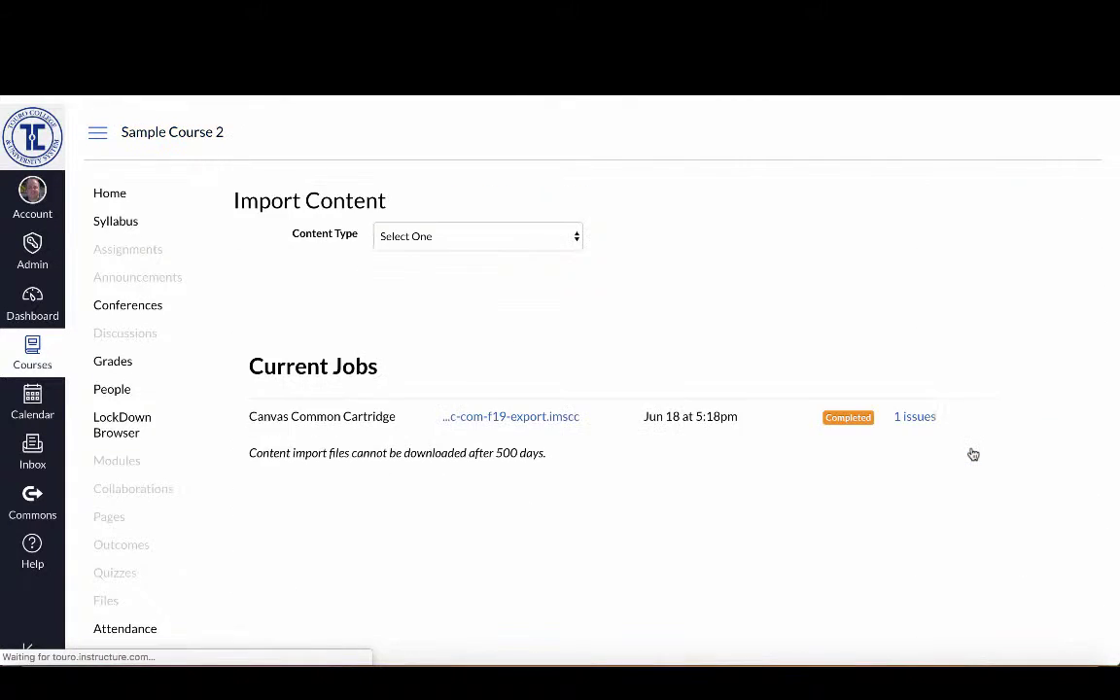
Choose Blackboard 6/7/8/9 export .zip, upload the ExportFile .zip from Downloads, and pick 'Select specific content'.
{"action": "left_click", "coordinate": [577, 242]}
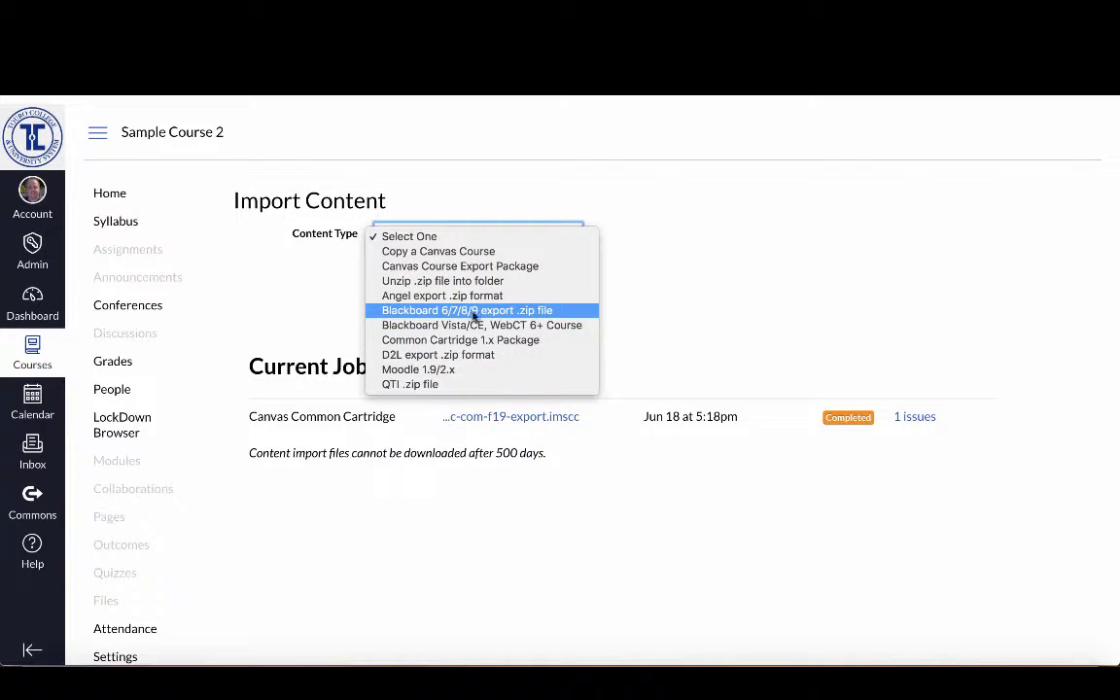
{"action": "left_click", "coordinate": [525, 311]}
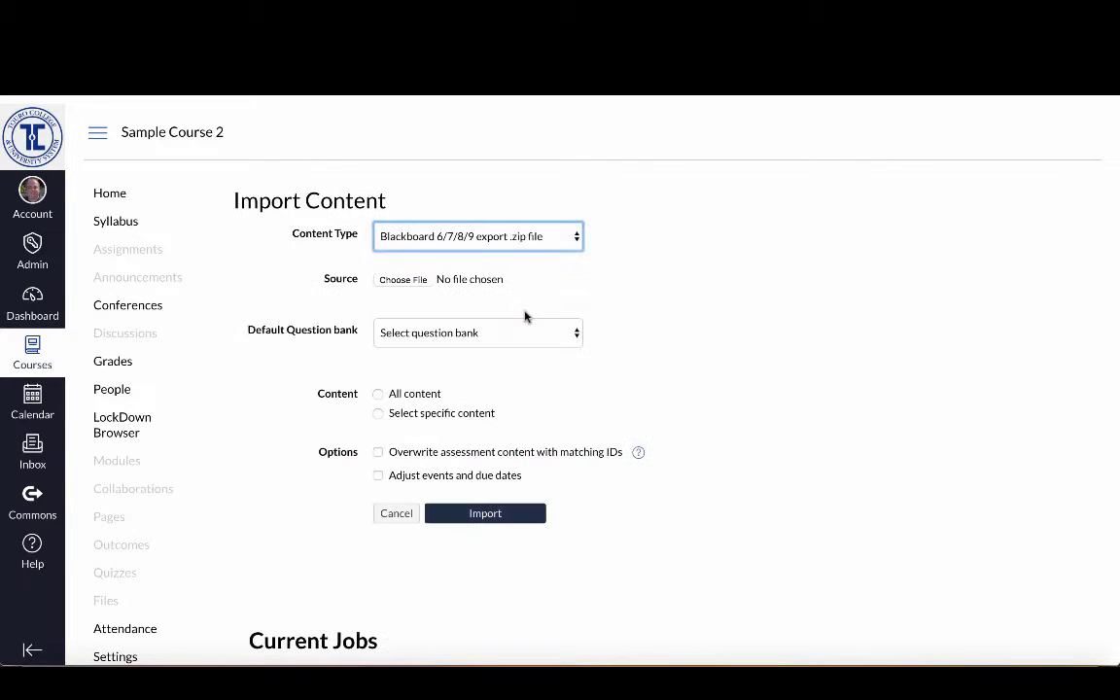
{"action": "left_click", "coordinate": [405, 280]}
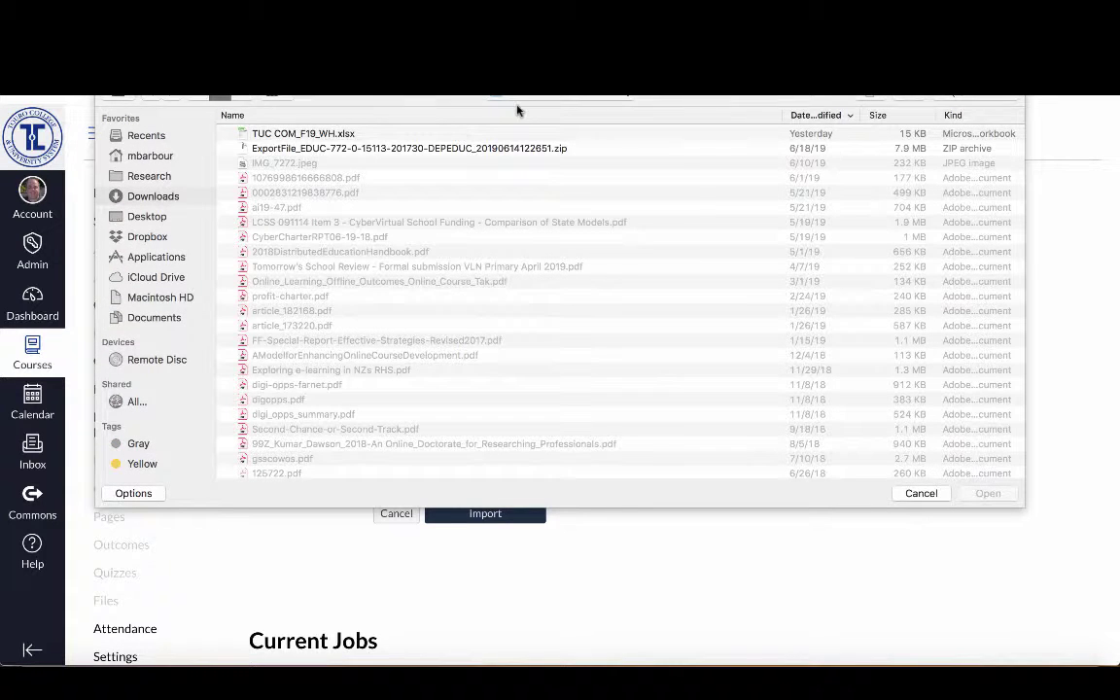
{"action": "left_click", "coordinate": [330, 151]}
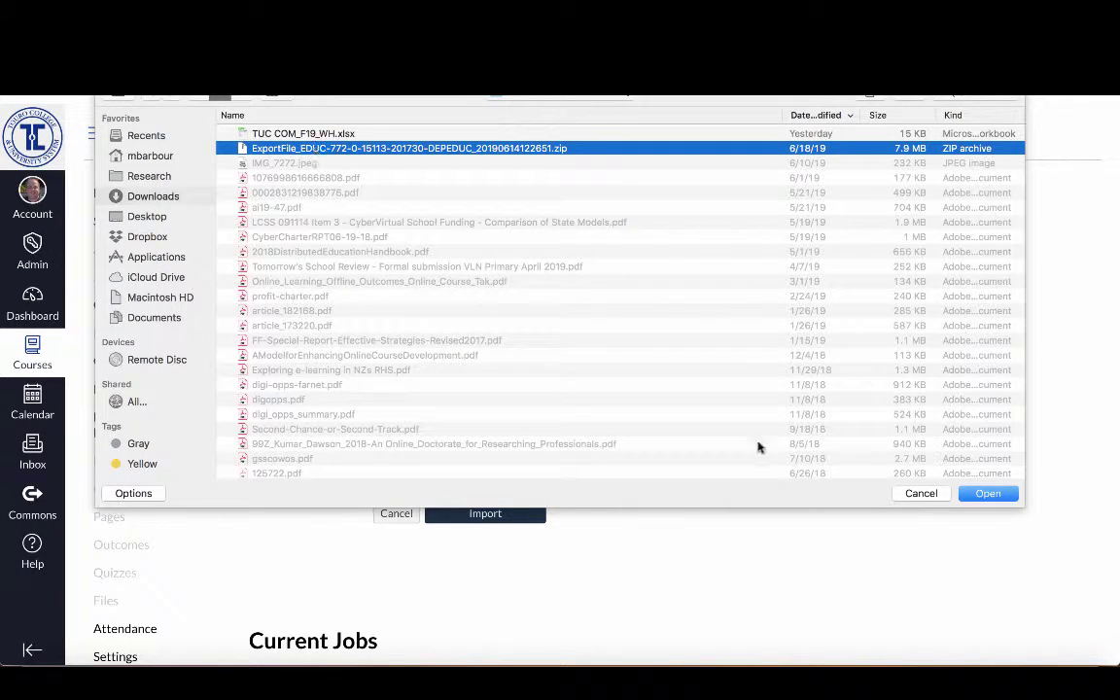
{"action": "left_click", "coordinate": [992, 494]}
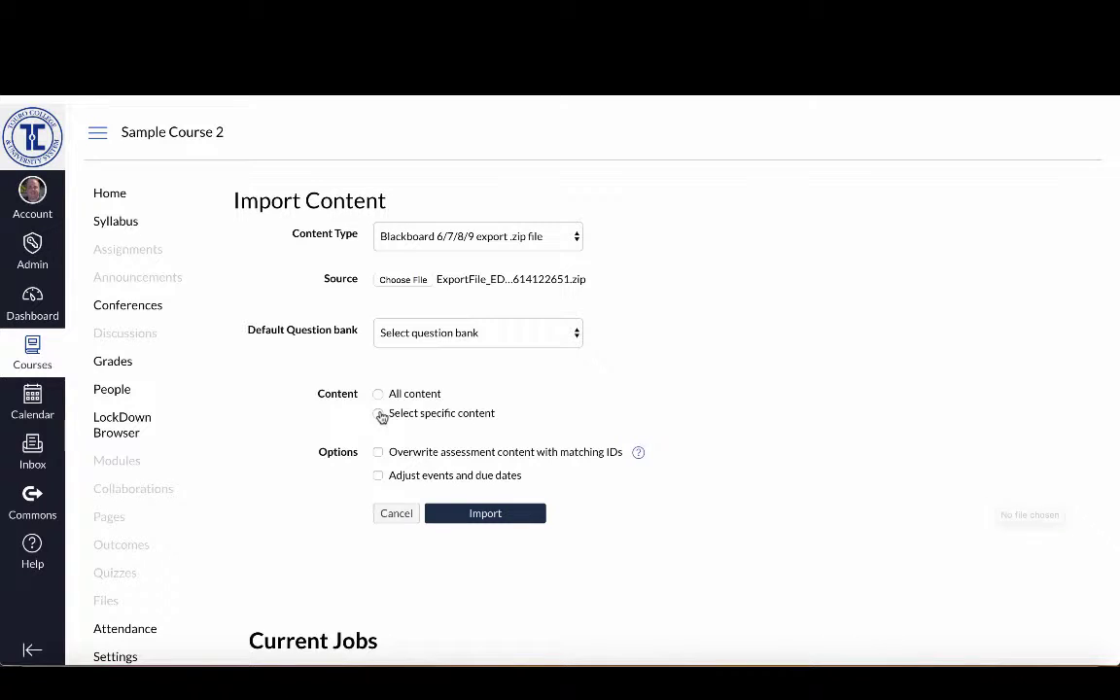
{"action": "left_click", "coordinate": [379, 415]}
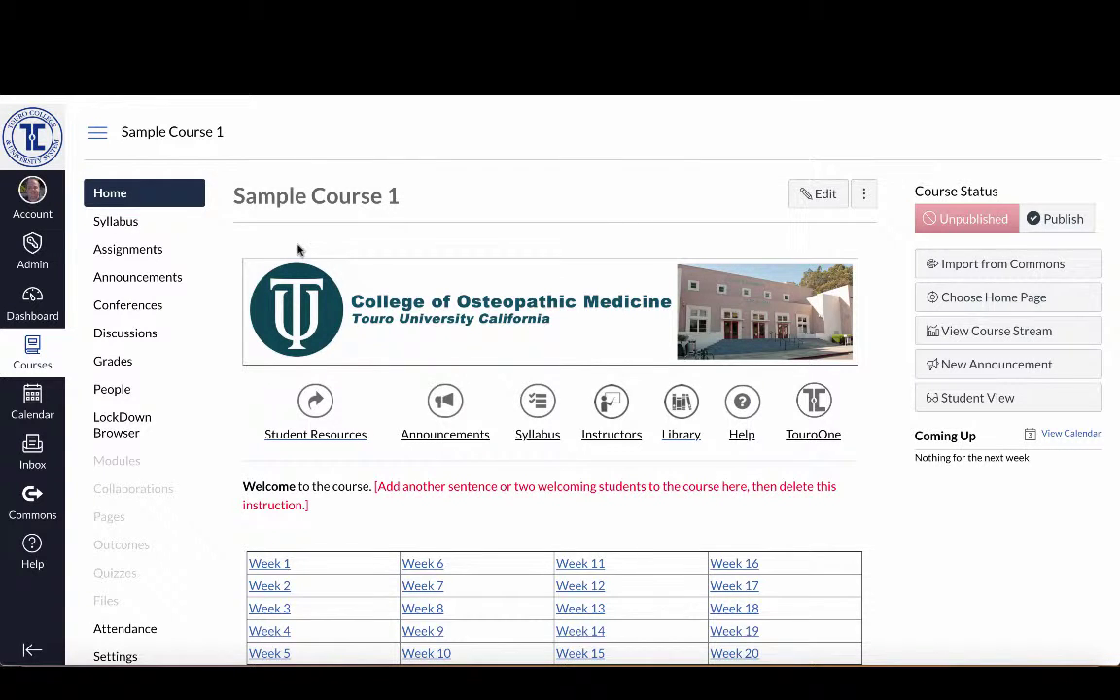
Review Sample Course 1's modules: Getting Started, College Policies, Syllabus and MediaSite Recordings.
{"action": "left_click", "coordinate": [131, 463]}
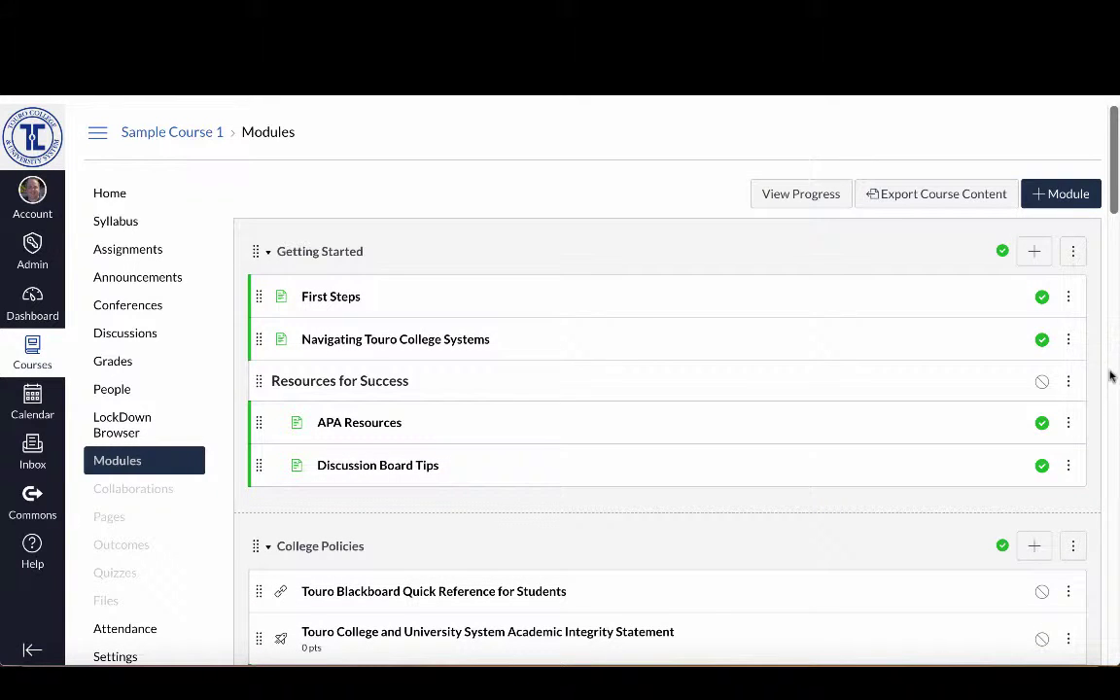
{"action": "scroll", "coordinate": [622, 209], "scroll_direction": "down", "scroll_amount": 3}
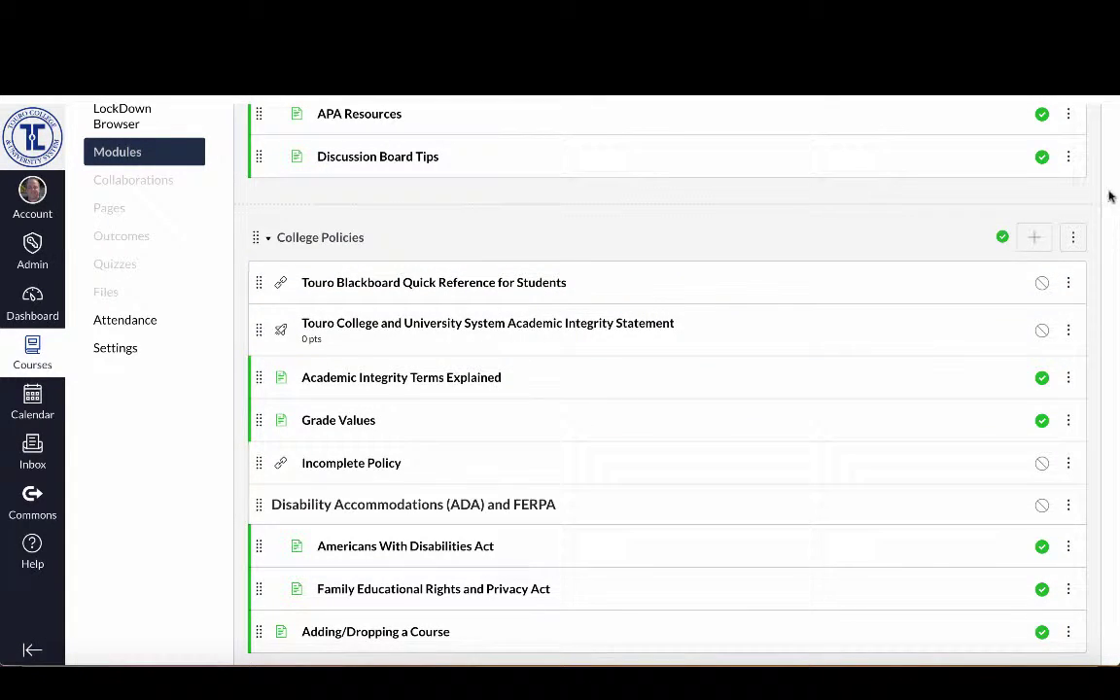
{"action": "scroll", "coordinate": [1112, 198], "scroll_direction": "up", "scroll_amount": 3}
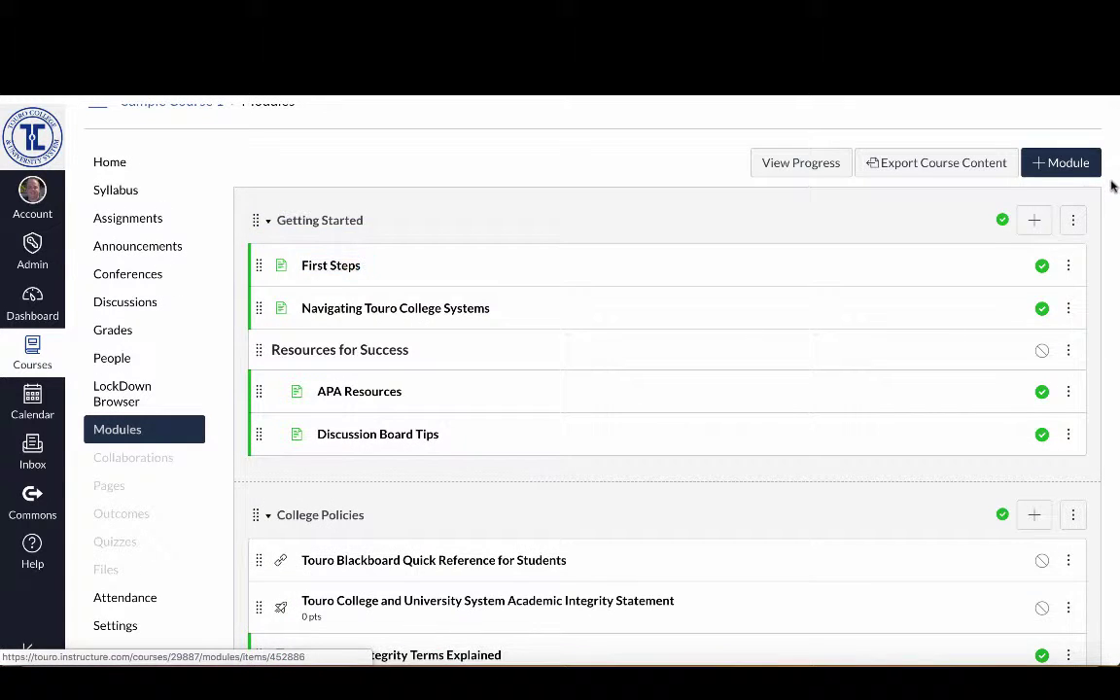
{"action": "scroll", "coordinate": [1113, 185], "scroll_direction": "down", "scroll_amount": 1}
{"action": "left_click_drag", "start_coordinate": [1113, 185], "coordinate": [1108, 265]}
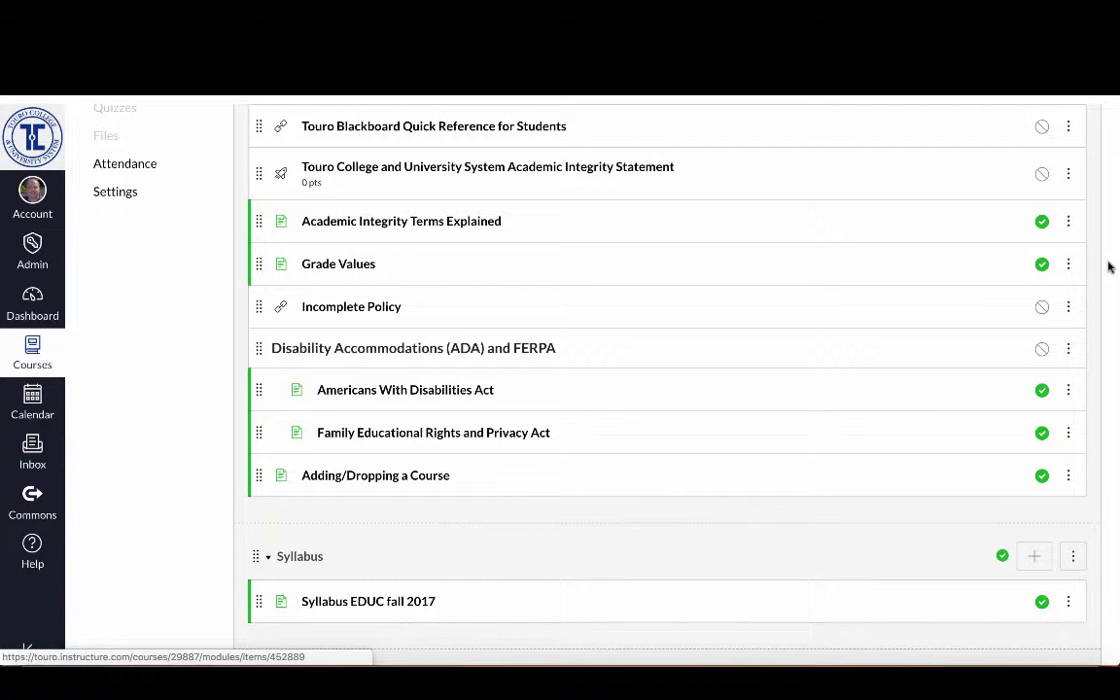
{"action": "left_click_drag", "start_coordinate": [1109, 266], "coordinate": [1108, 295]}
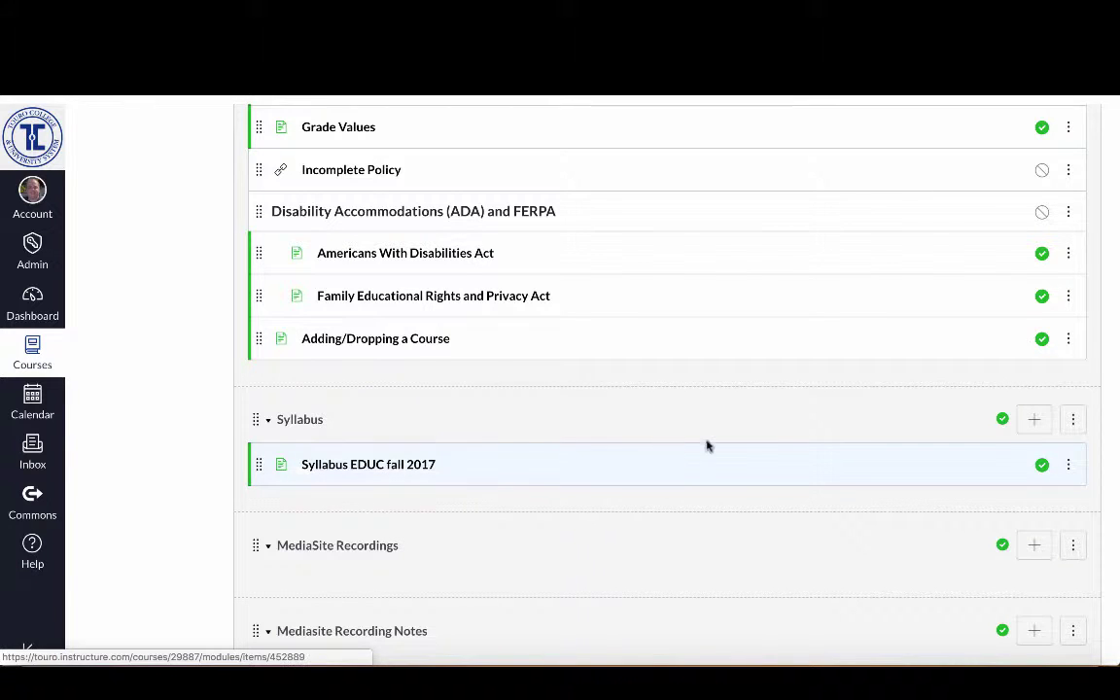
{"action": "scroll", "coordinate": [1111, 387], "scroll_direction": "up", "scroll_amount": 10}
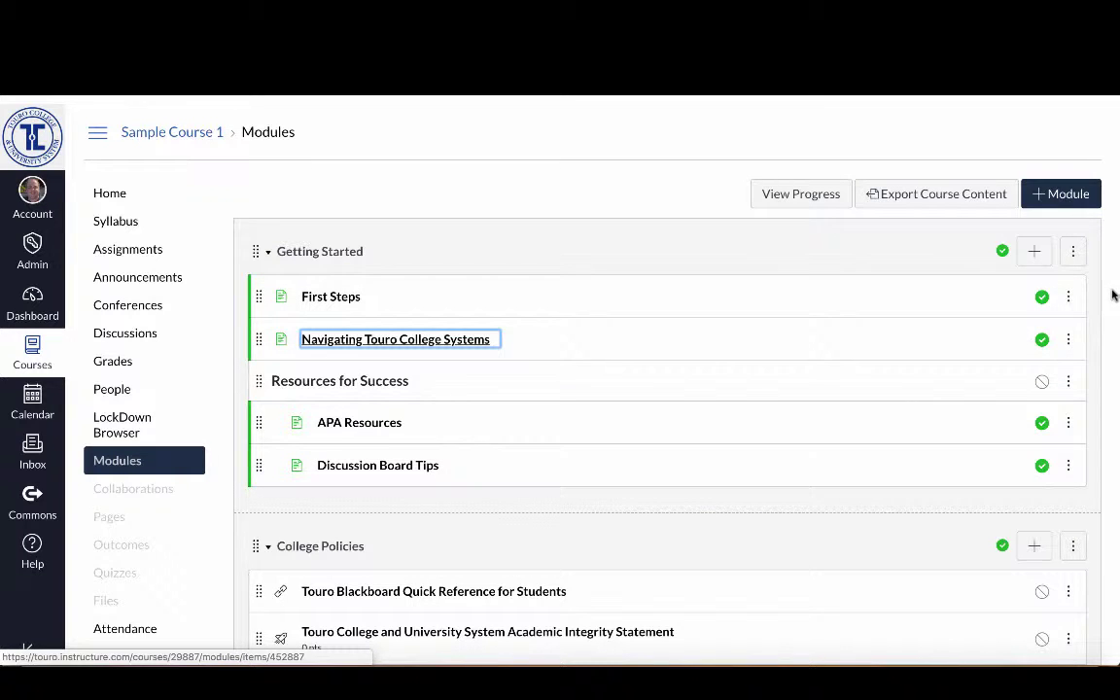
{"action": "key", "text": "Tab"}
{"action": "key", "text": "Tab"}
{"action": "key", "text": "Tab"}
{"action": "key", "text": "Tab"}
{"action": "key", "text": "Tab"}
{"action": "key", "text": "Tab"}
{"action": "key", "text": "Tab"}
{"action": "key", "text": "Tab"}
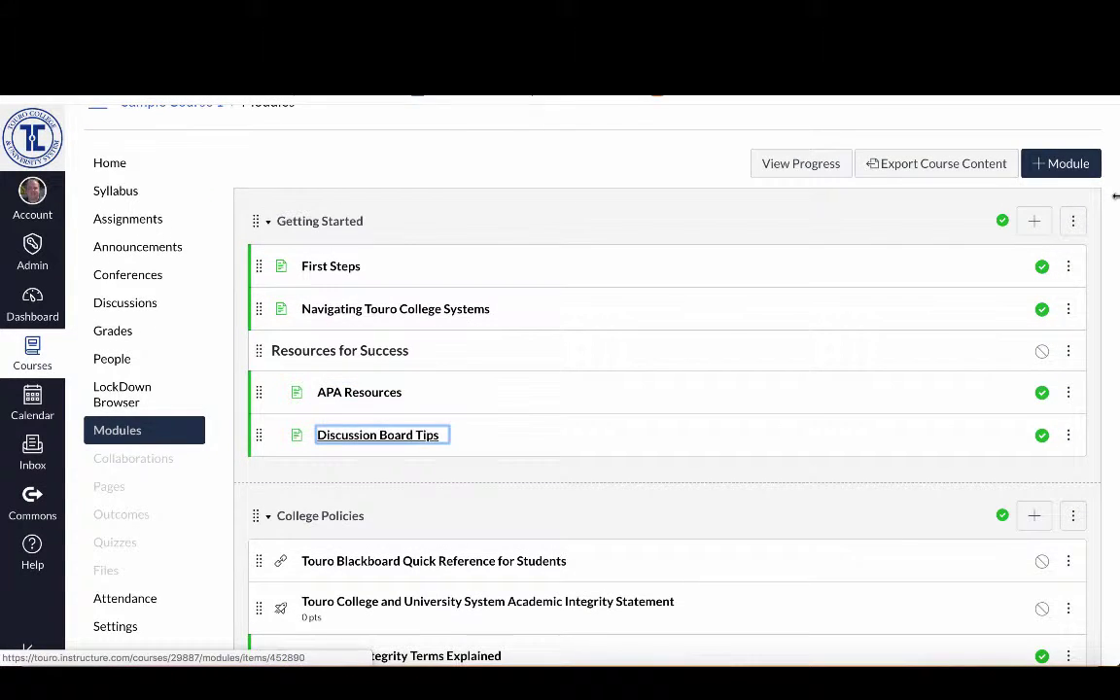
{"action": "key", "text": "Tab"}
{"action": "key", "text": "Tab"}
{"action": "key", "text": "Tab"}
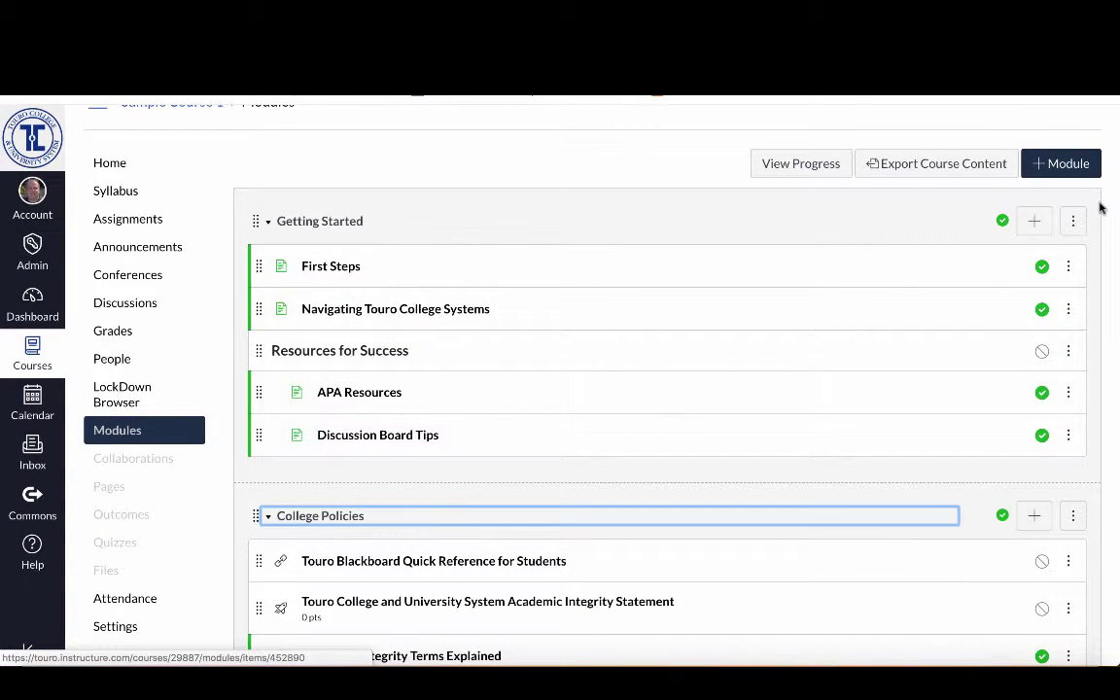
Browse Sample Course 1's assignment groups, from Assignments through Blog, SPC Exam, Journal and Imported Assignments.
{"action": "left_click", "coordinate": [126, 221]}
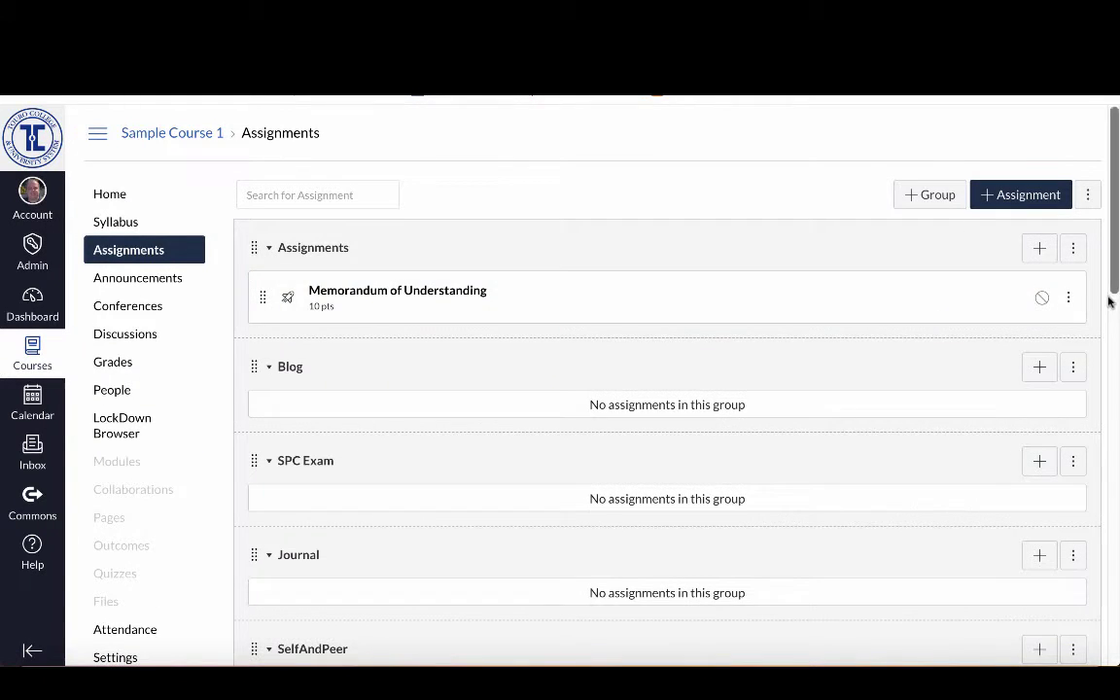
{"action": "left_click", "coordinate": [1105, 298]}
{"action": "left_click_drag", "start_coordinate": [1113, 333], "coordinate": [1113, 404]}
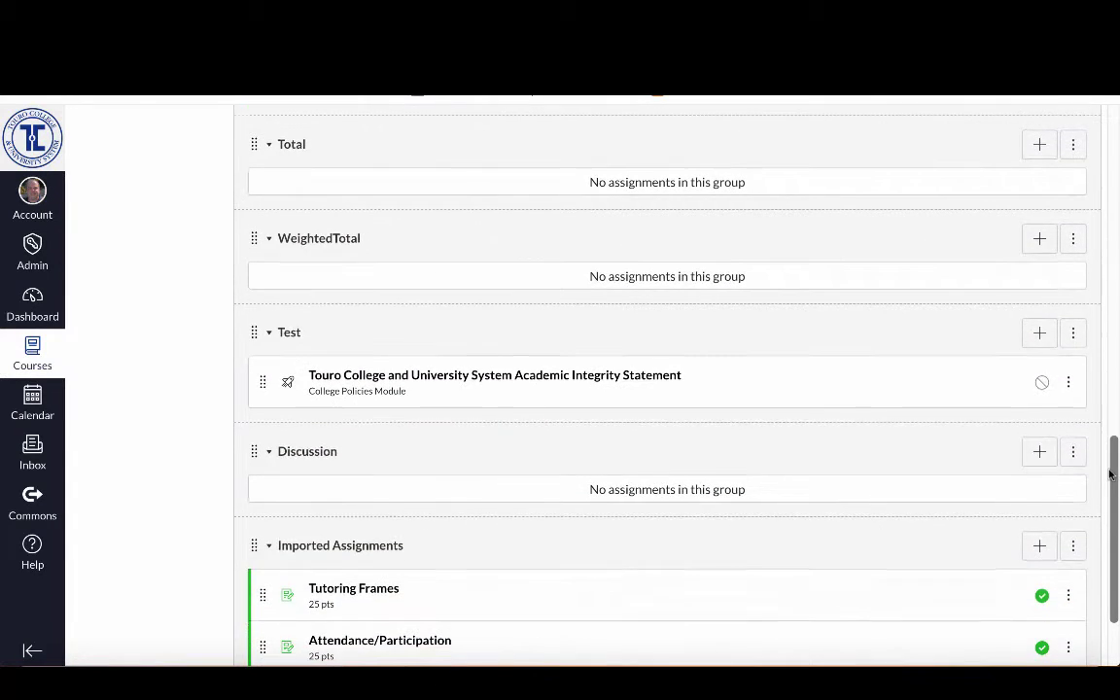
{"action": "left_click_drag", "start_coordinate": [1111, 473], "coordinate": [1117, 153]}
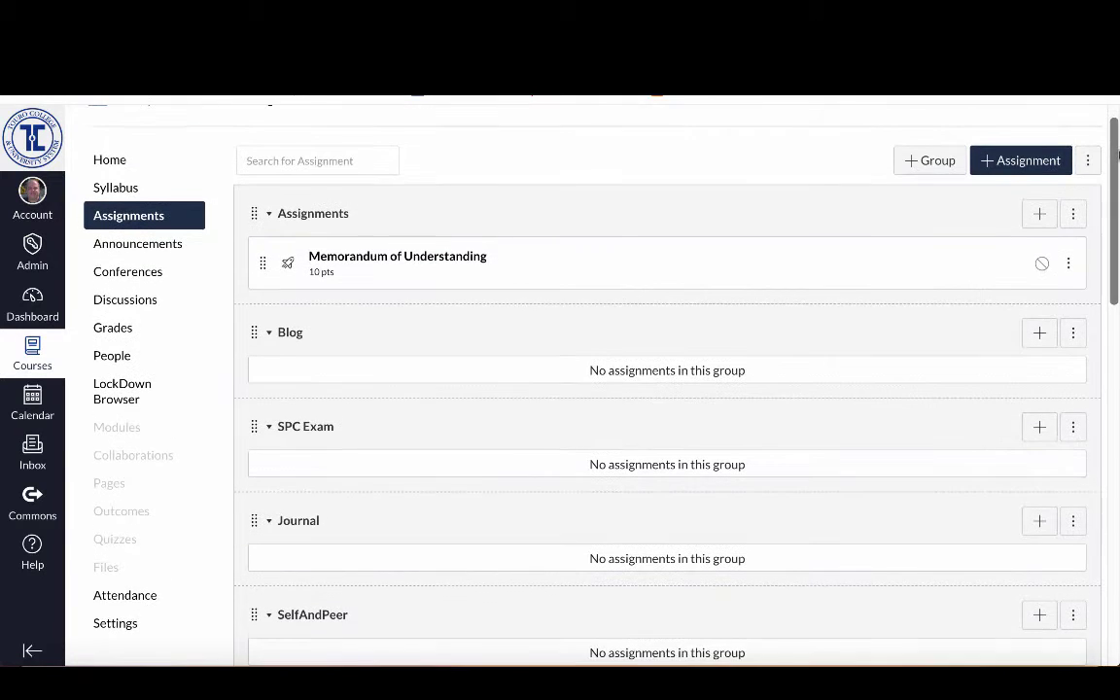
Delete the Blog group, then the SPC Exam group, confirming each deletion with OK.
{"action": "left_click", "coordinate": [1074, 333]}
{"action": "left_click", "coordinate": [1032, 409]}
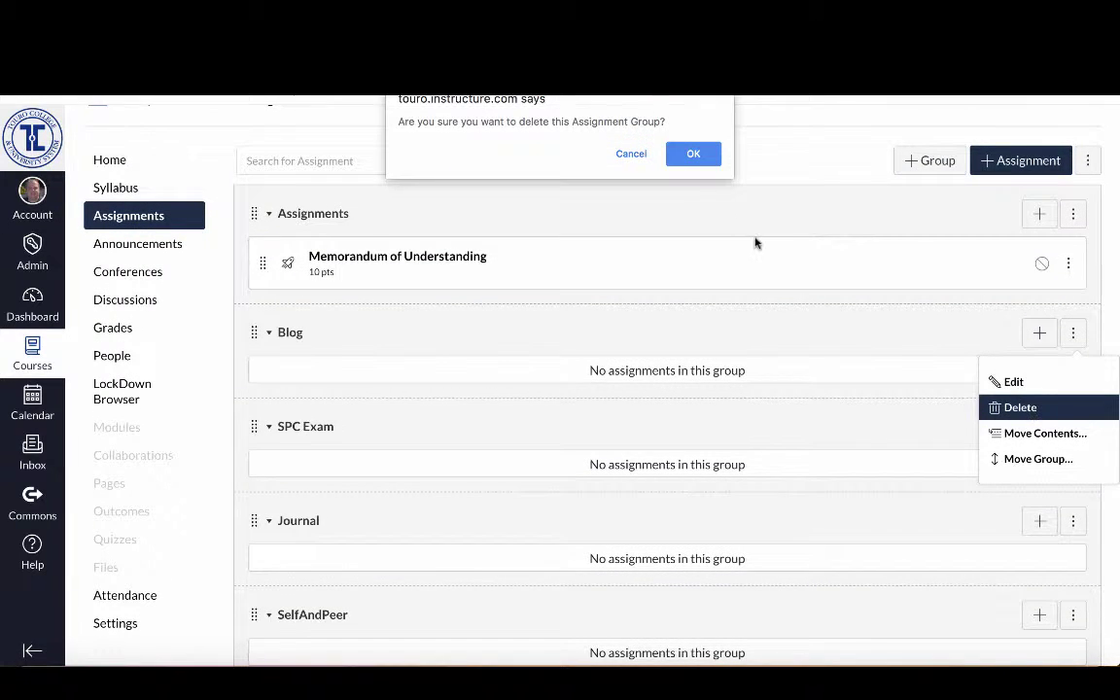
{"action": "left_click", "coordinate": [693, 154]}
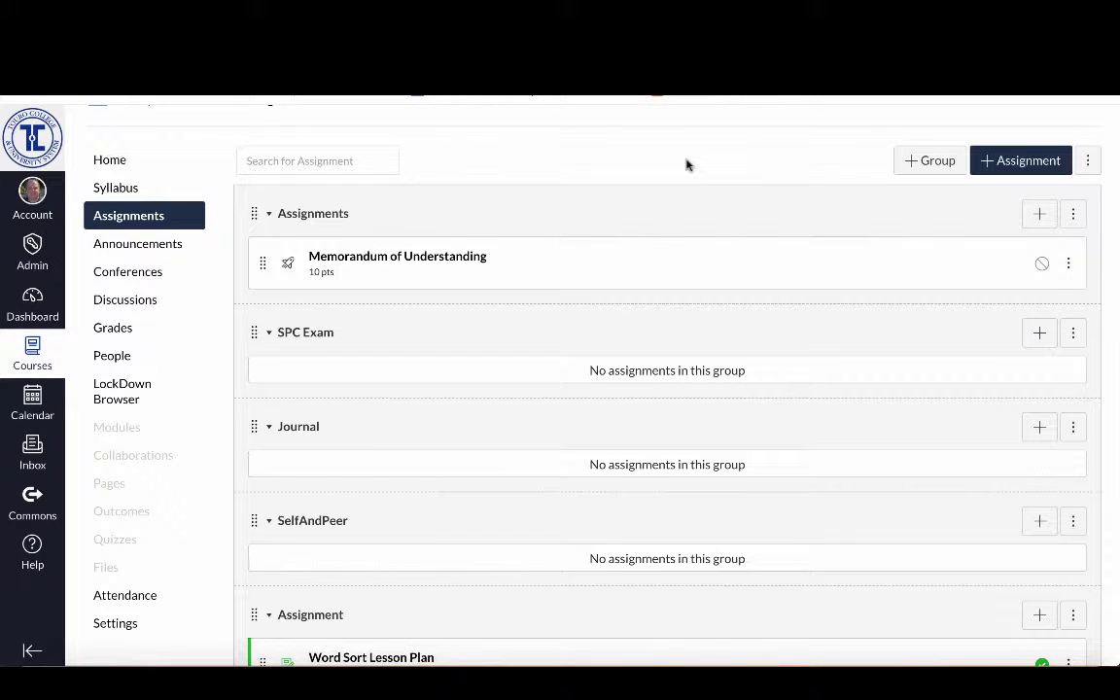
{"action": "left_click", "coordinate": [1075, 333]}
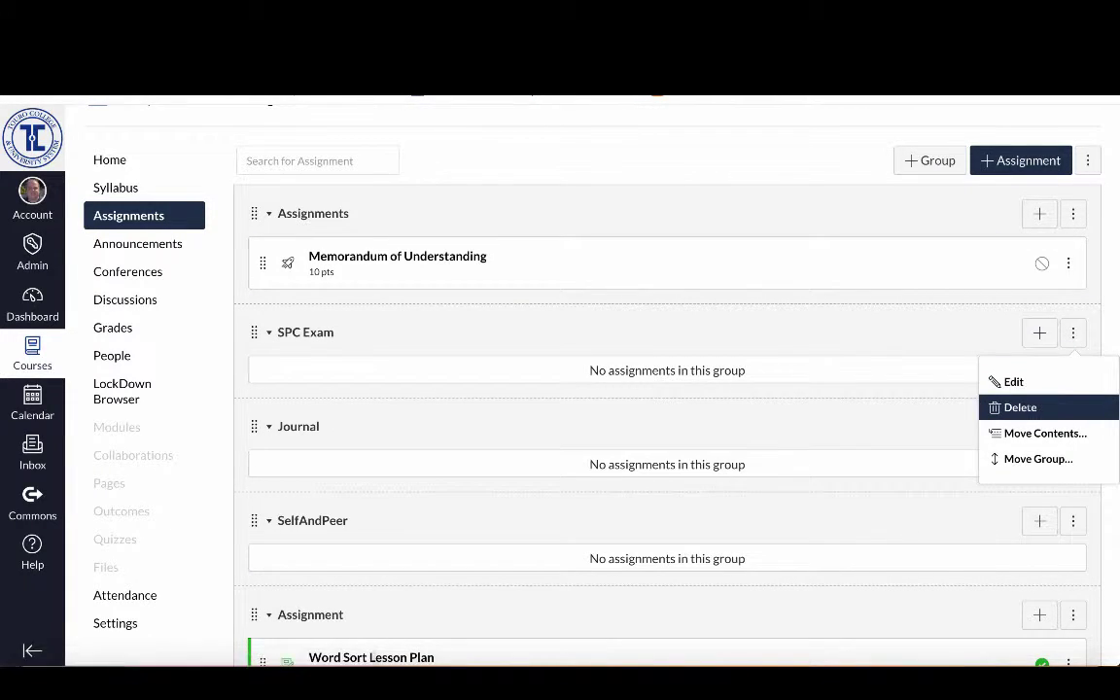
{"action": "left_click", "coordinate": [1029, 408]}
{"action": "left_click", "coordinate": [692, 156]}
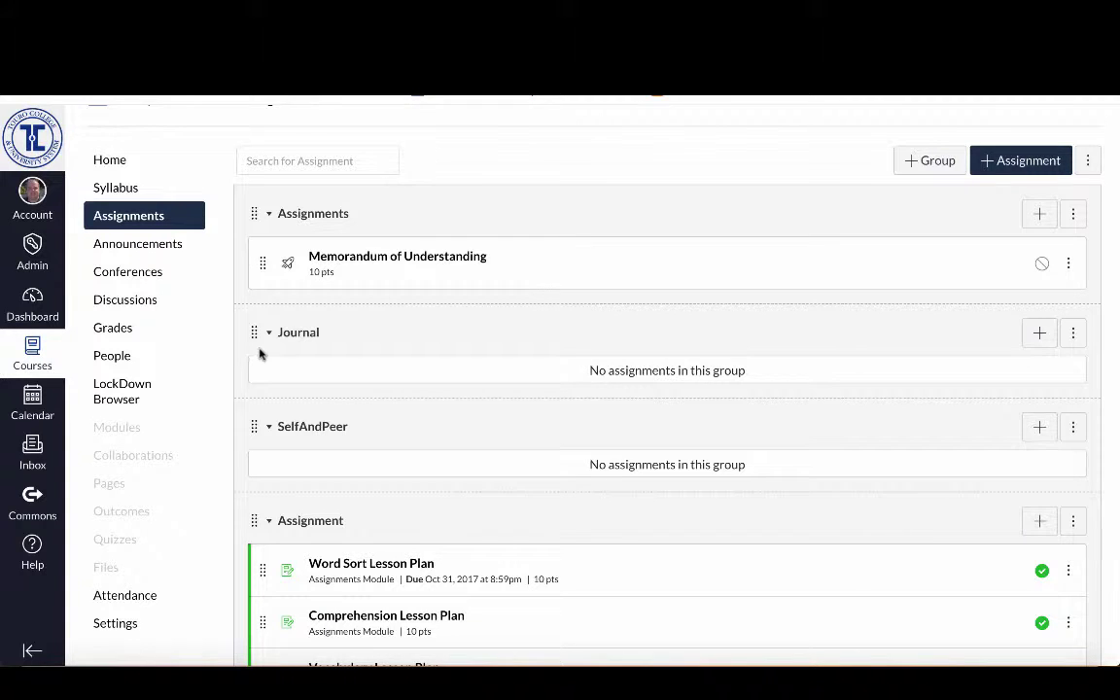
Check the Grades page columns (Assignments, Journal, SelfAndPeer, Assignment, Survey, WeightedTotal), then show the course navigation.
{"action": "left_click", "coordinate": [119, 331]}
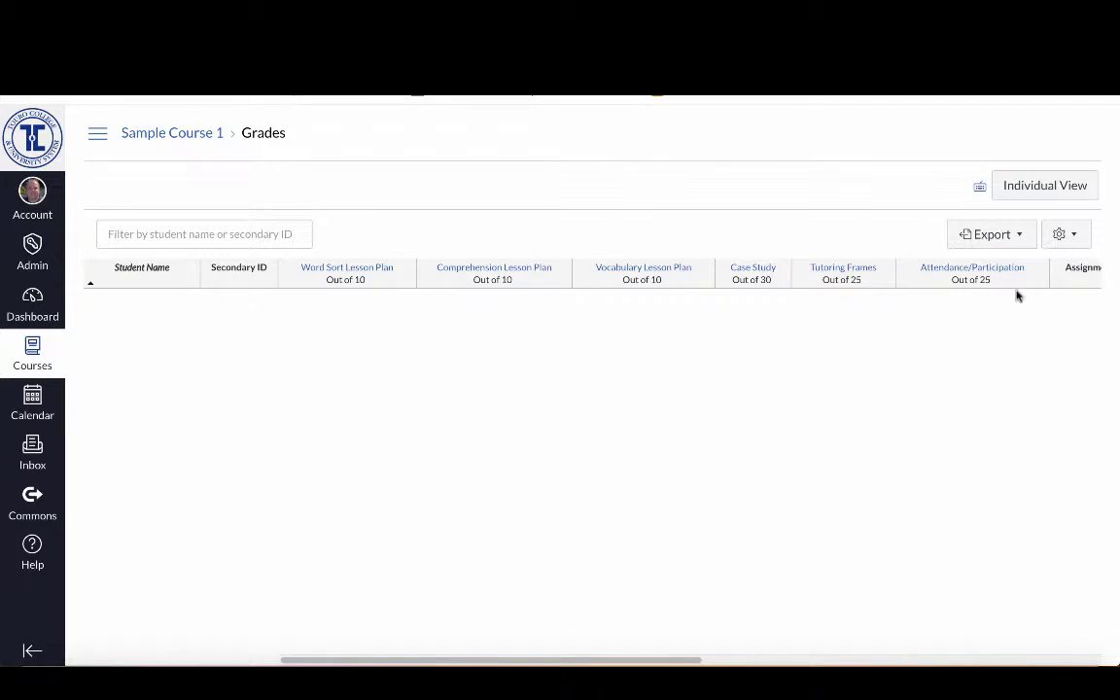
{"action": "scroll", "coordinate": [1052, 307], "scroll_direction": "right", "scroll_amount": 3}
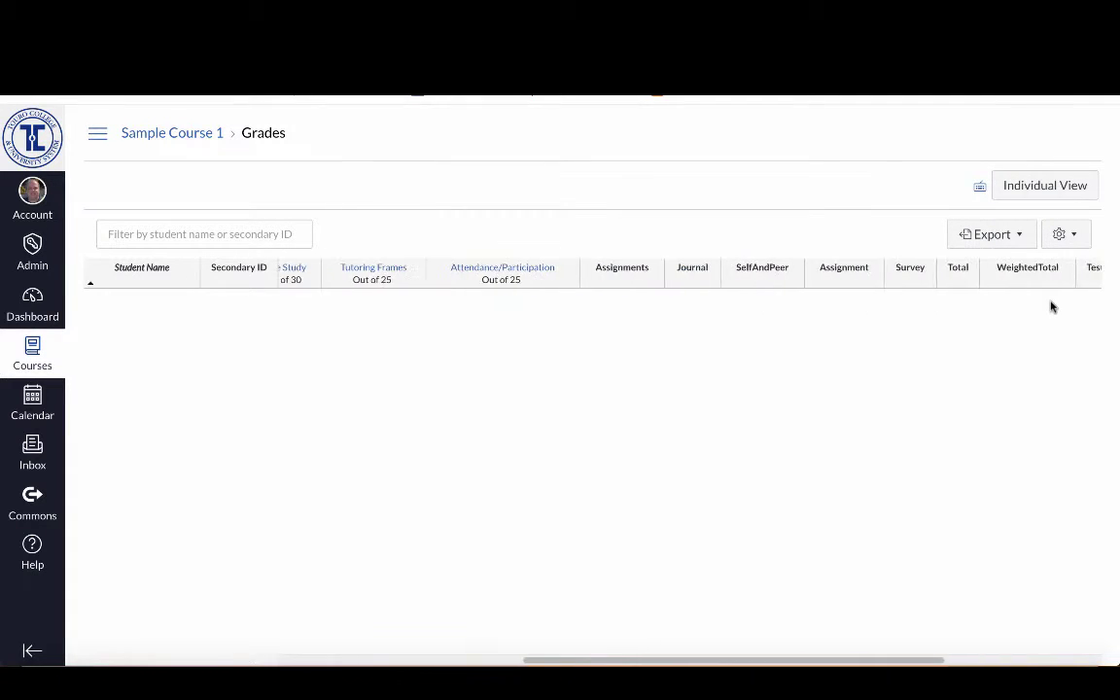
{"action": "scroll", "coordinate": [1052, 307], "scroll_direction": "right", "scroll_amount": 2}
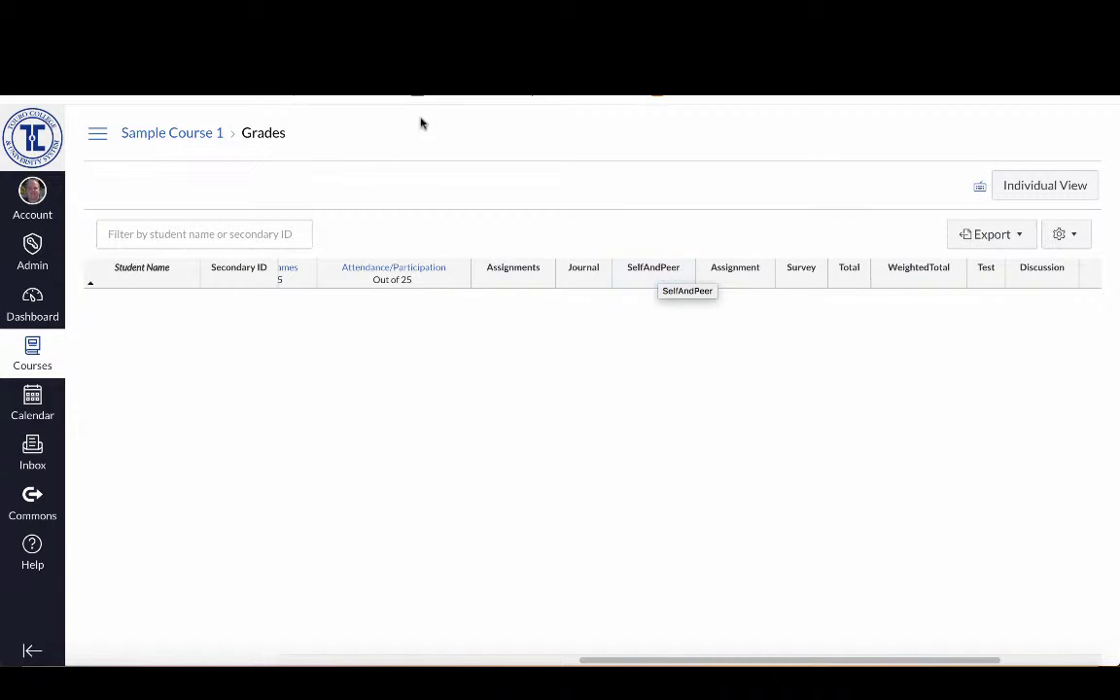
{"action": "left_click", "coordinate": [97, 134]}
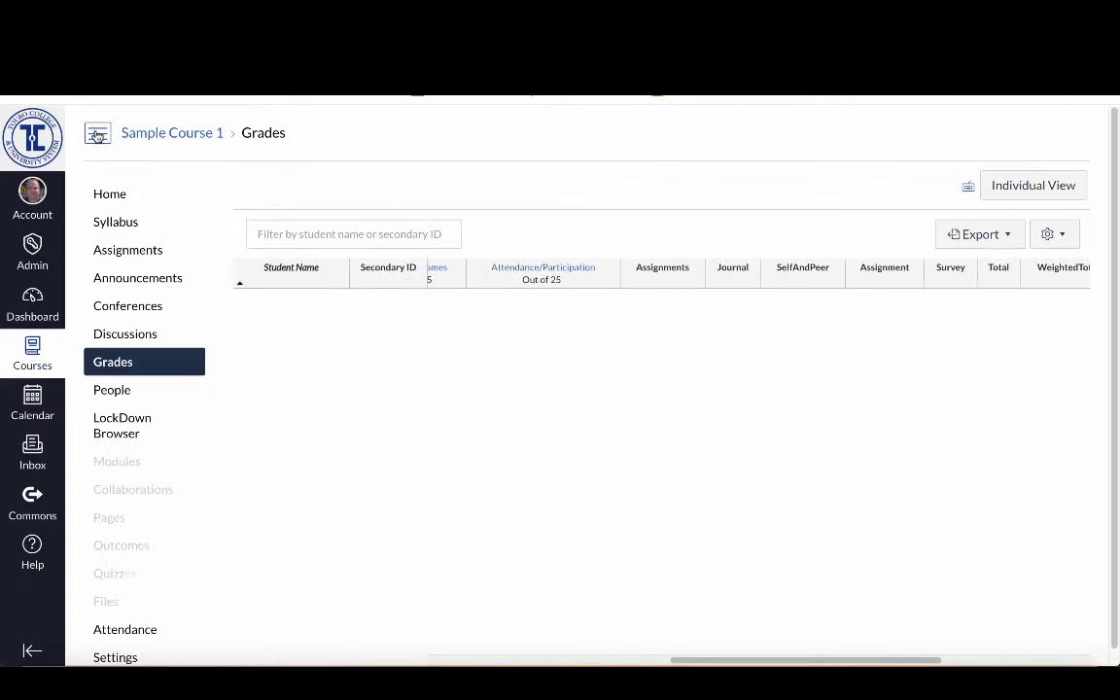
Open the course's Assignments list from the navigation.
{"action": "left_click", "coordinate": [131, 251]}
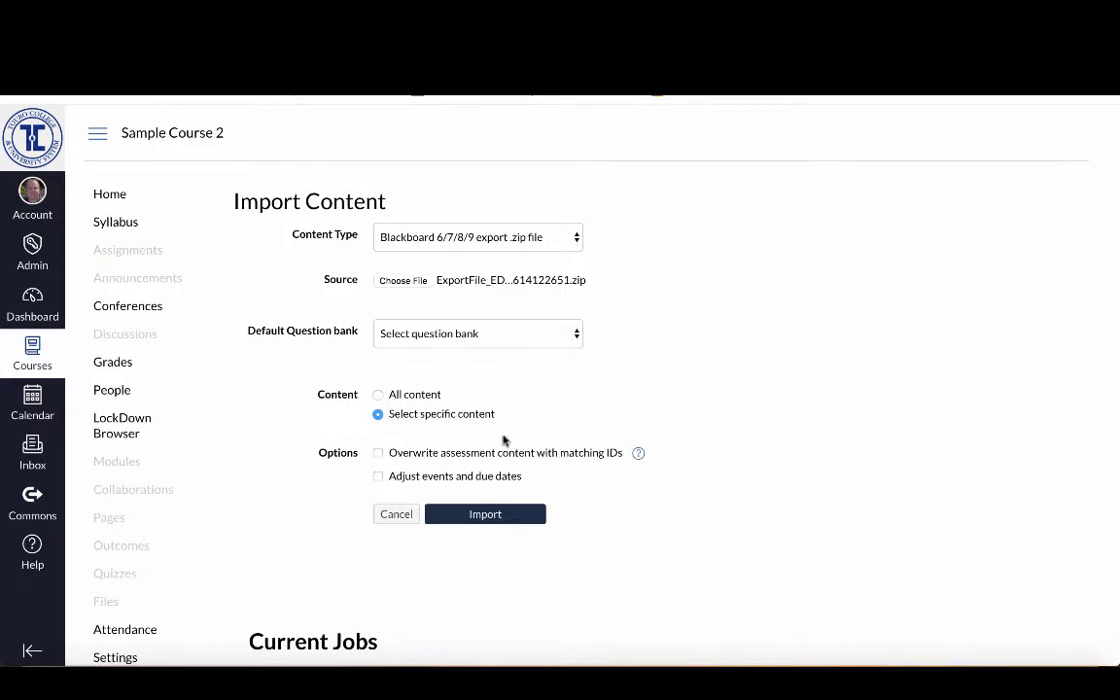
Start the Blackboard import and view its job in Current Jobs.
{"action": "left_click", "coordinate": [484, 515]}
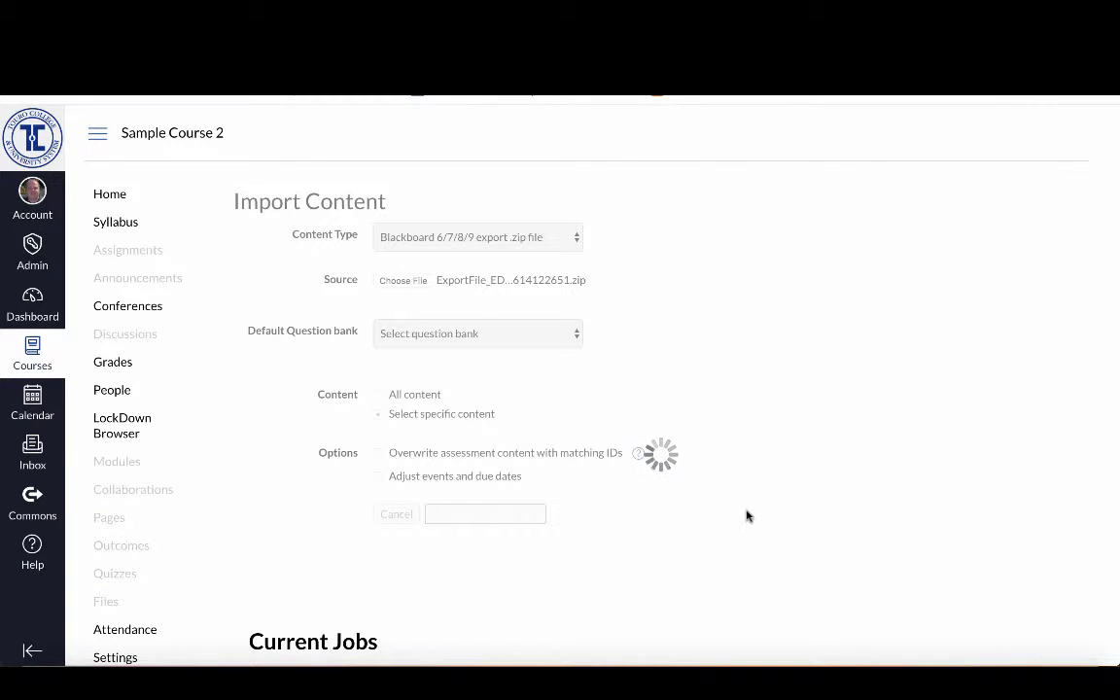
{"action": "scroll", "coordinate": [747, 515], "scroll_direction": "down", "scroll_amount": 2}
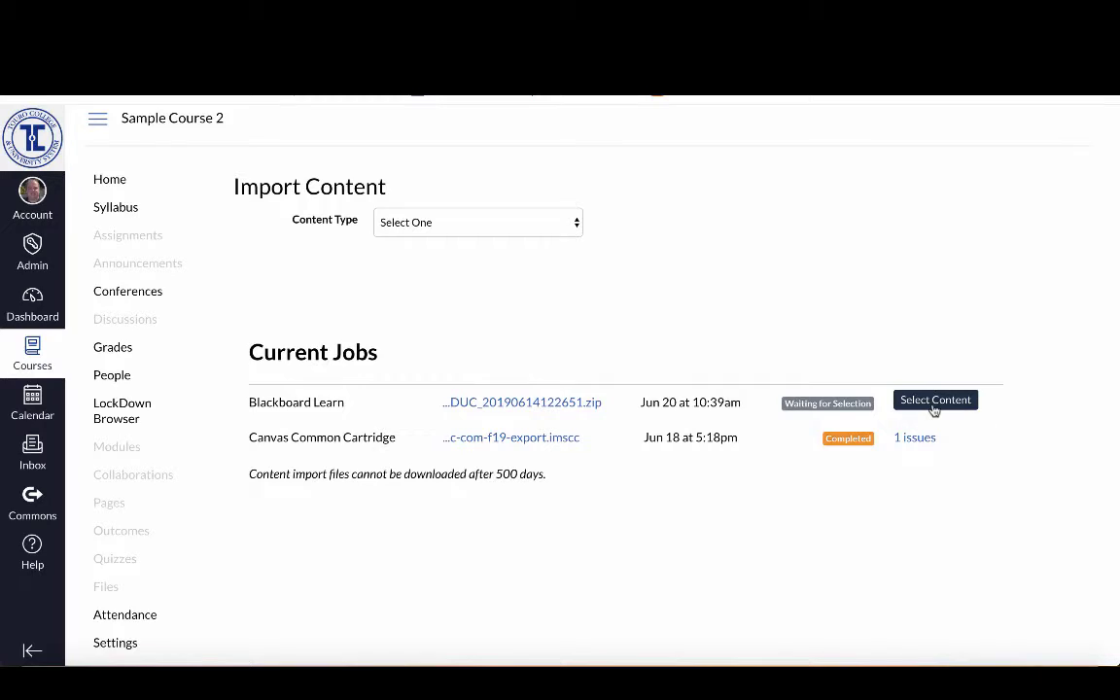
Open Select Content on the waiting job and expand the Assignments group.
{"action": "left_click", "coordinate": [934, 401]}
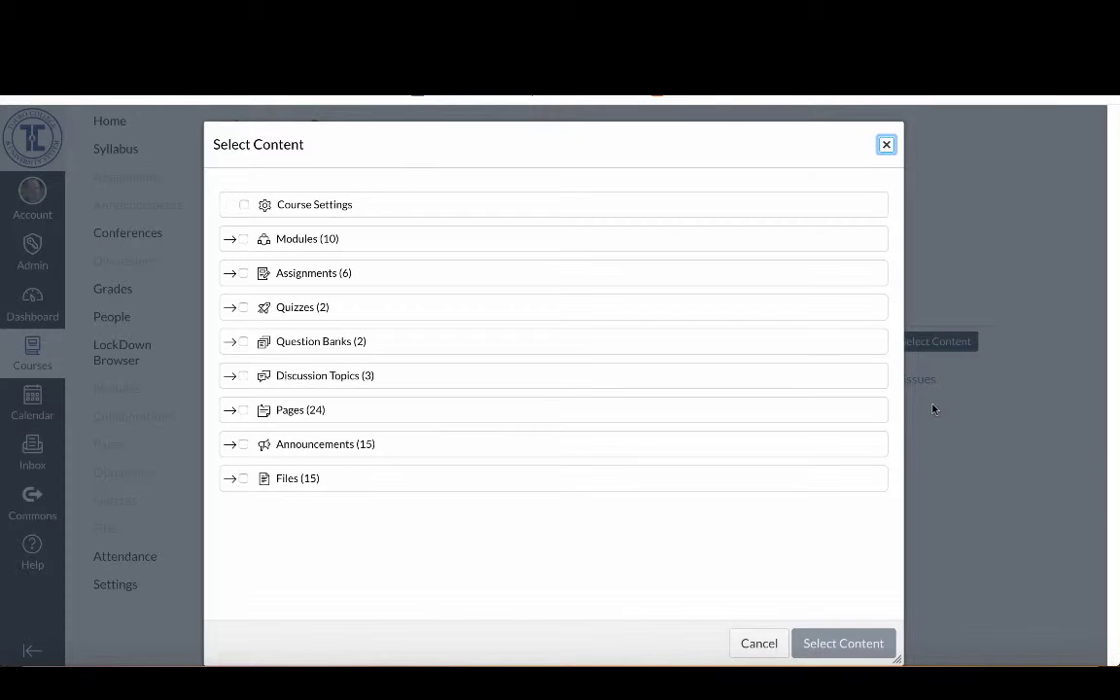
{"action": "left_click", "coordinate": [229, 241]}
{"action": "left_click", "coordinate": [230, 240]}
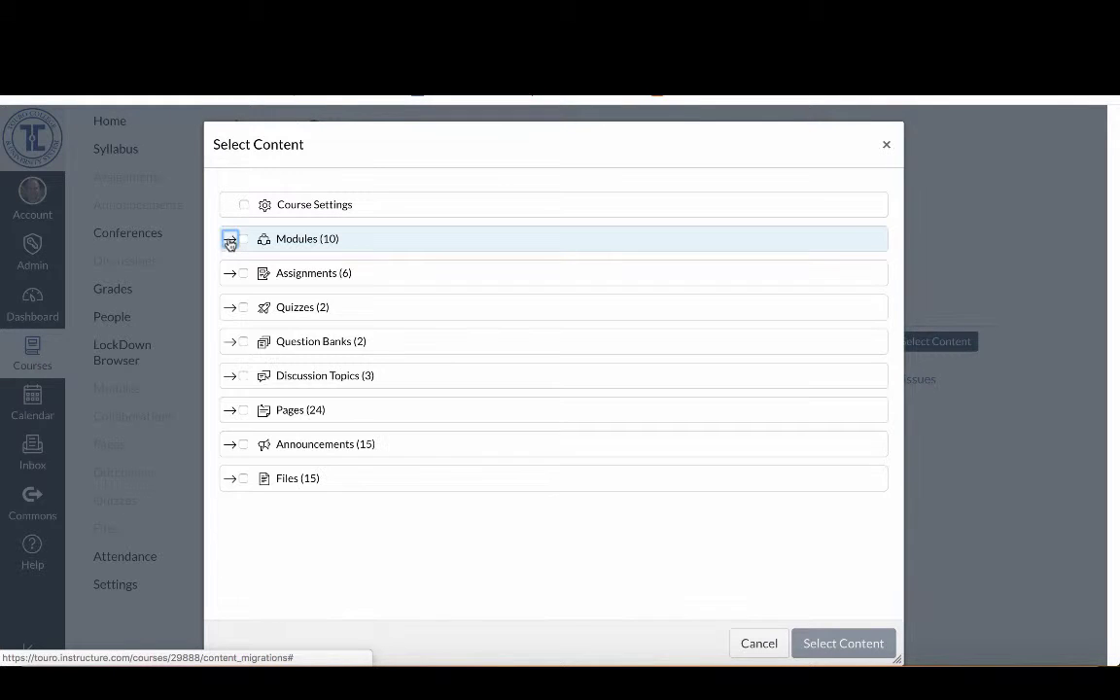
{"action": "left_click", "coordinate": [229, 274]}
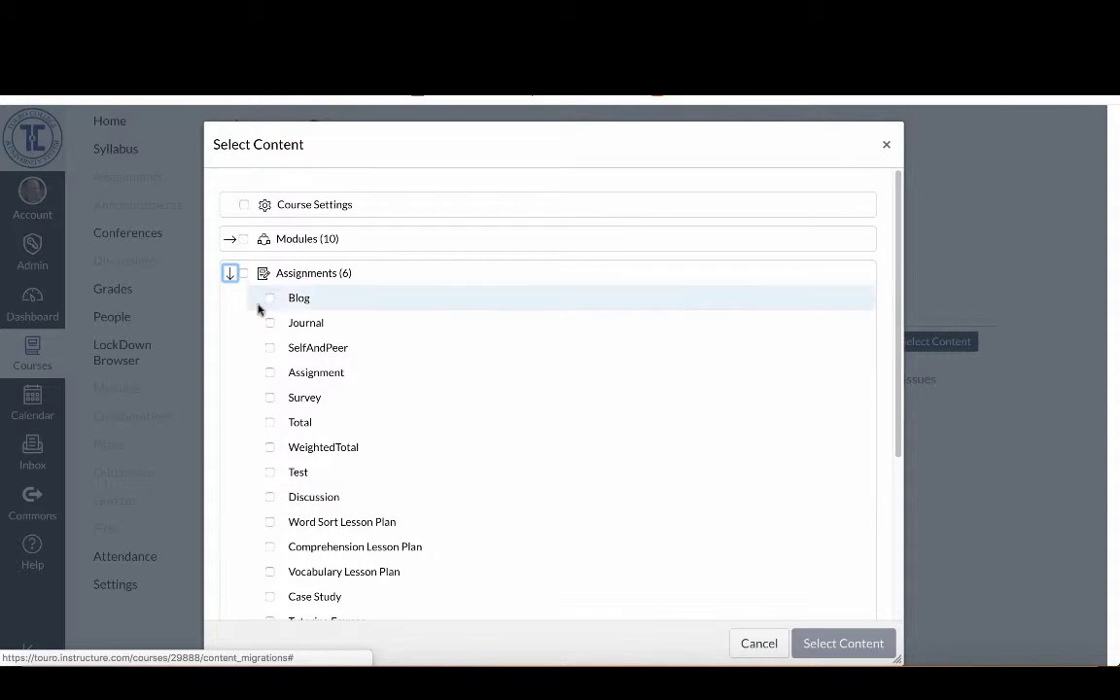
{"action": "left_click", "coordinate": [230, 275]}
{"action": "left_click", "coordinate": [230, 276]}
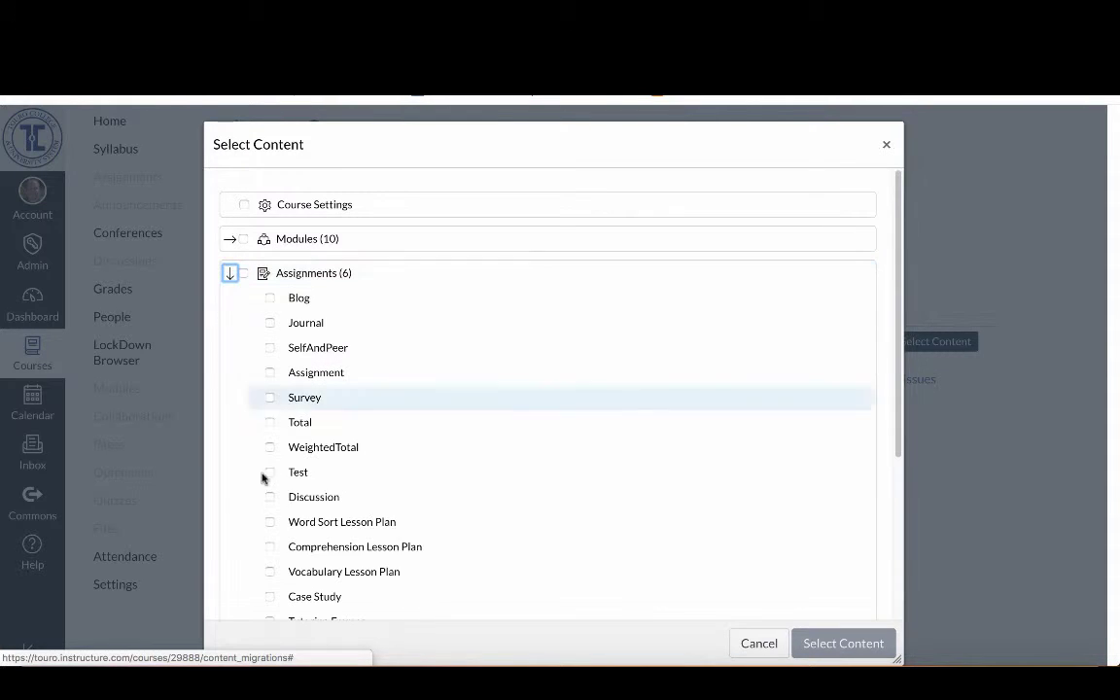
Tick Word Sort, Comprehension, Vocabulary Lesson Plans, Case Study, Tutoring Frames and Attendance/Participation.
{"action": "left_click", "coordinate": [271, 522]}
{"action": "left_click", "coordinate": [270, 549]}
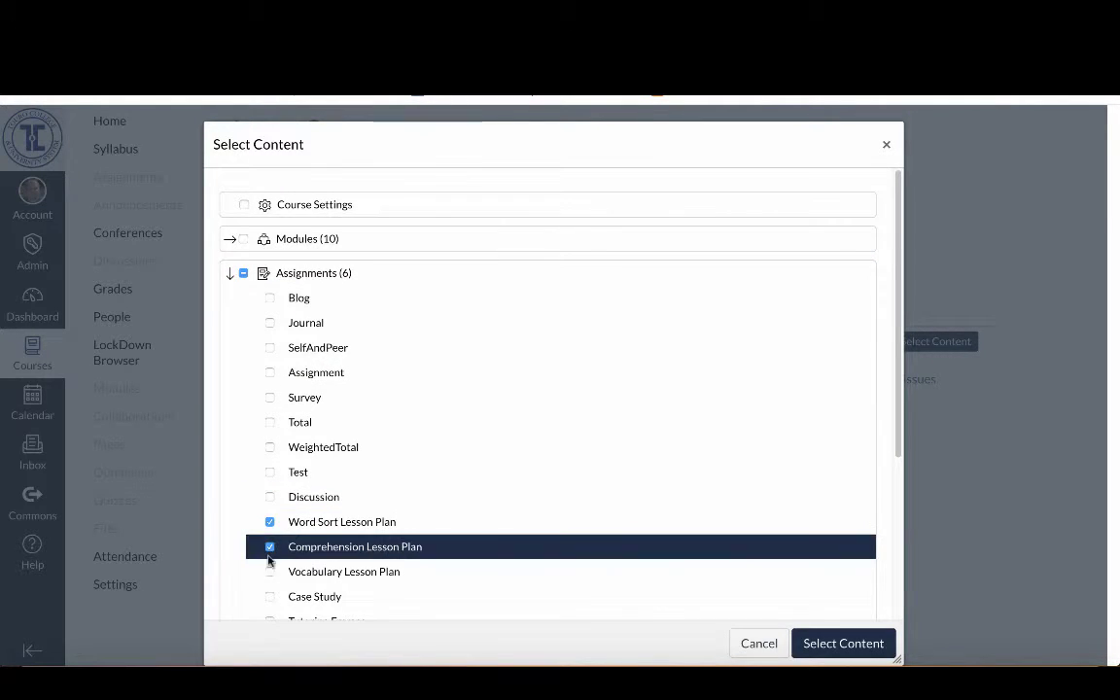
{"action": "left_click", "coordinate": [271, 573]}
{"action": "left_click", "coordinate": [270, 597]}
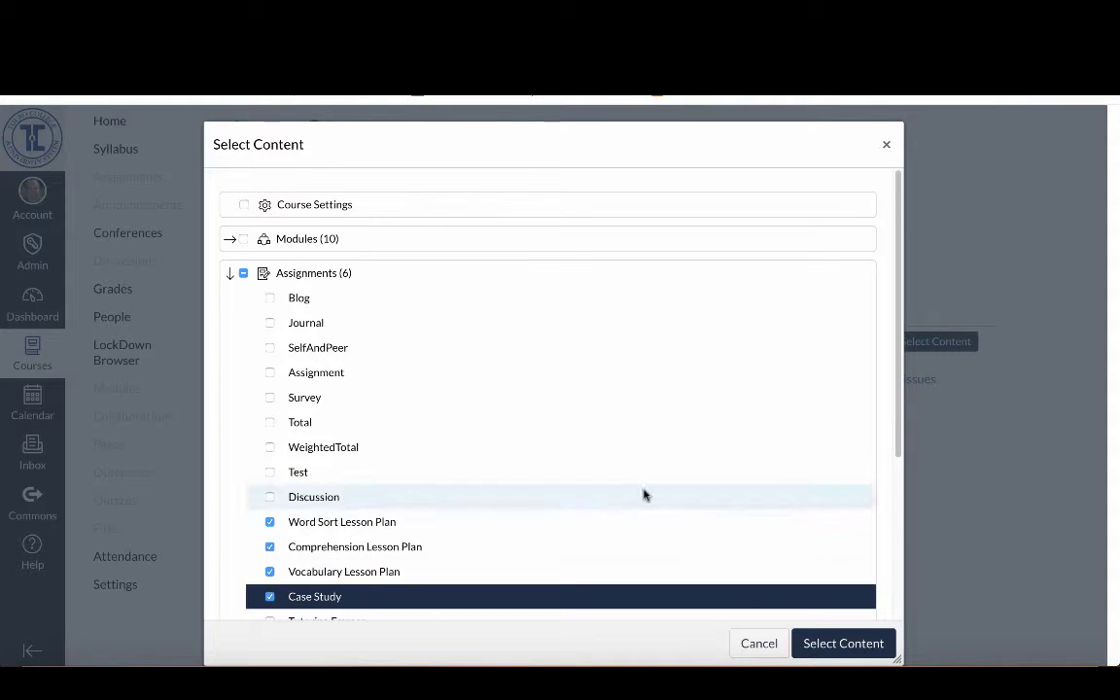
{"action": "left_click_drag", "start_coordinate": [895, 423], "coordinate": [855, 542]}
{"action": "left_click", "coordinate": [270, 424]}
{"action": "left_click", "coordinate": [271, 446]}
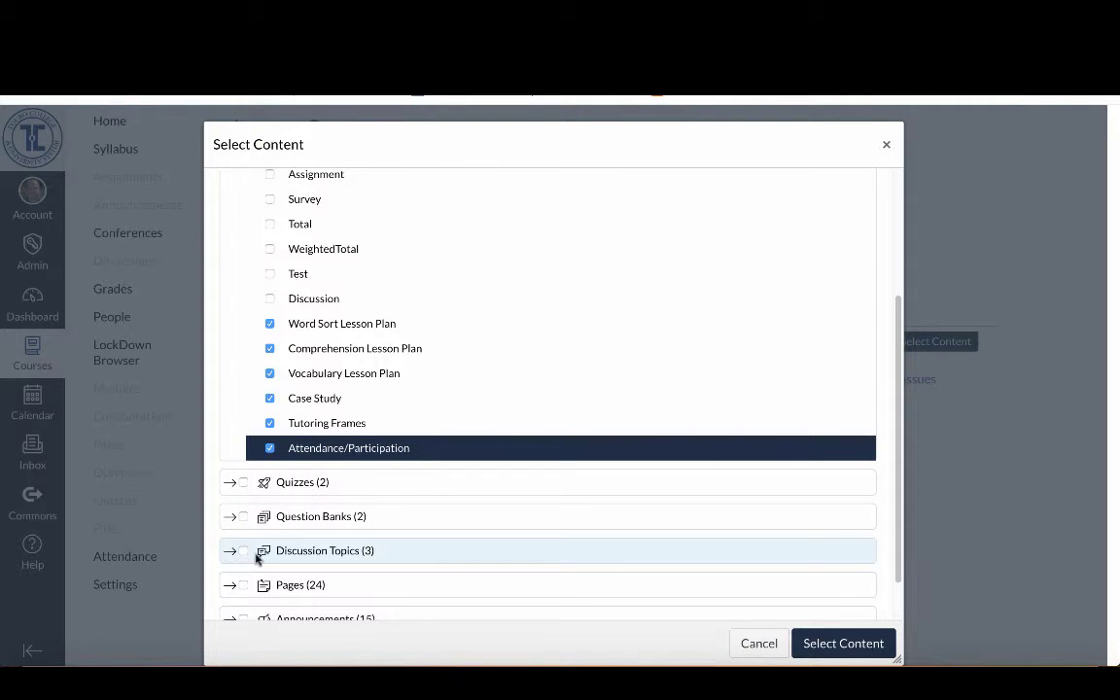
Include all 24 Pages and both Quizzes in the import.
{"action": "left_click", "coordinate": [232, 589]}
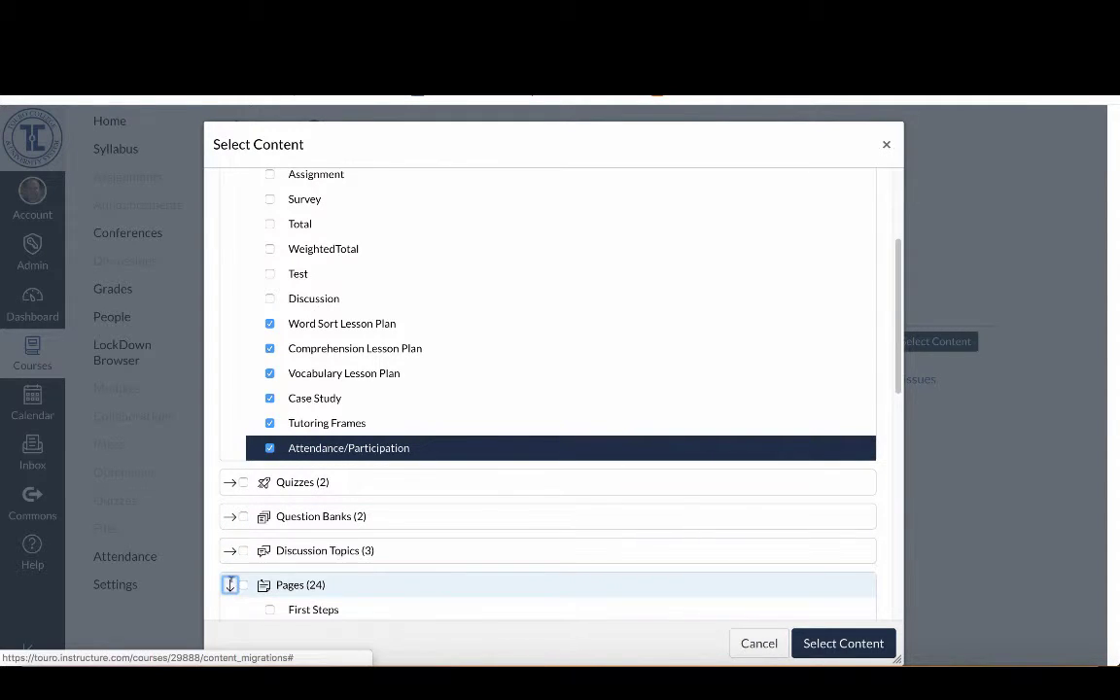
{"action": "left_click_drag", "start_coordinate": [901, 395], "coordinate": [897, 489]}
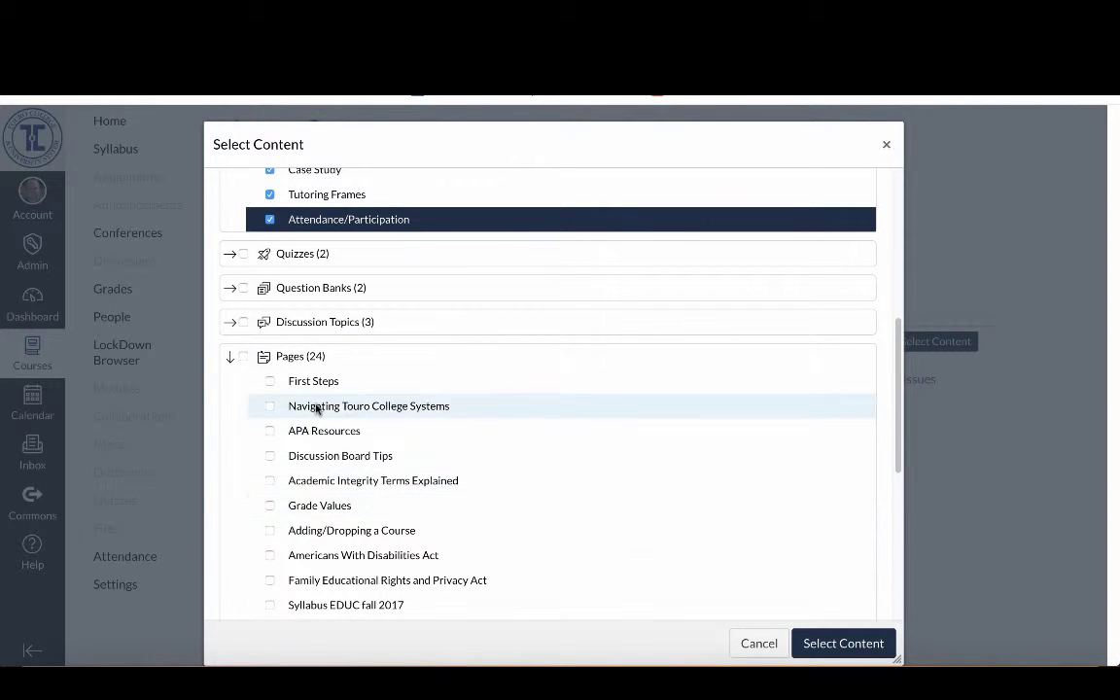
{"action": "left_click", "coordinate": [244, 358]}
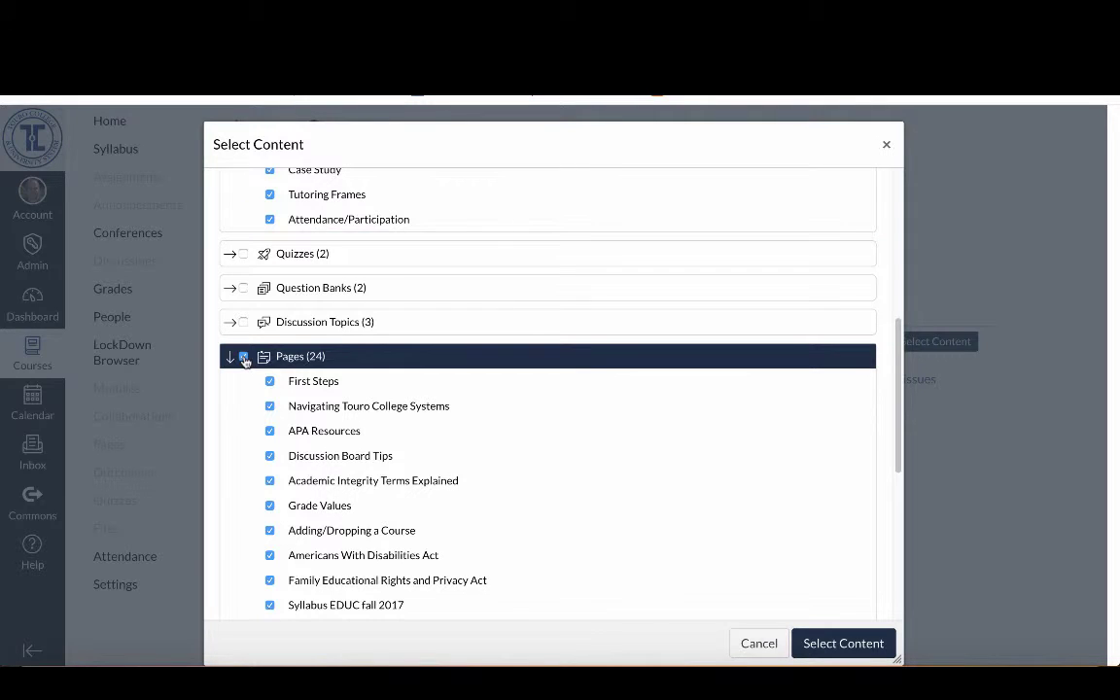
{"action": "left_click", "coordinate": [244, 255]}
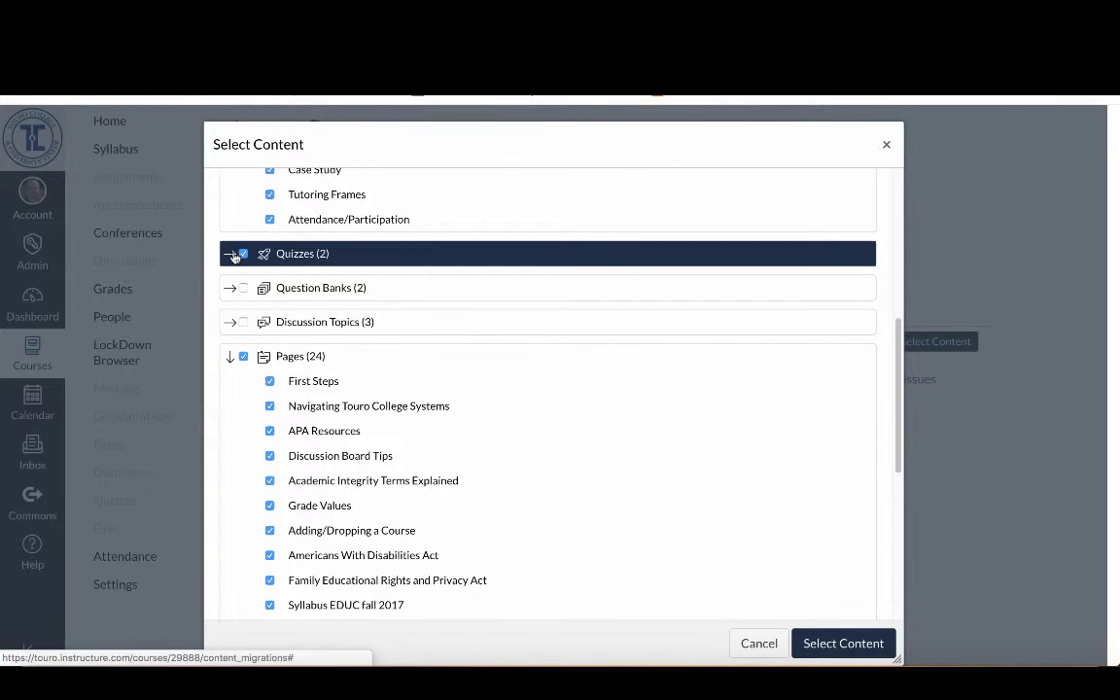
{"action": "left_click", "coordinate": [232, 254]}
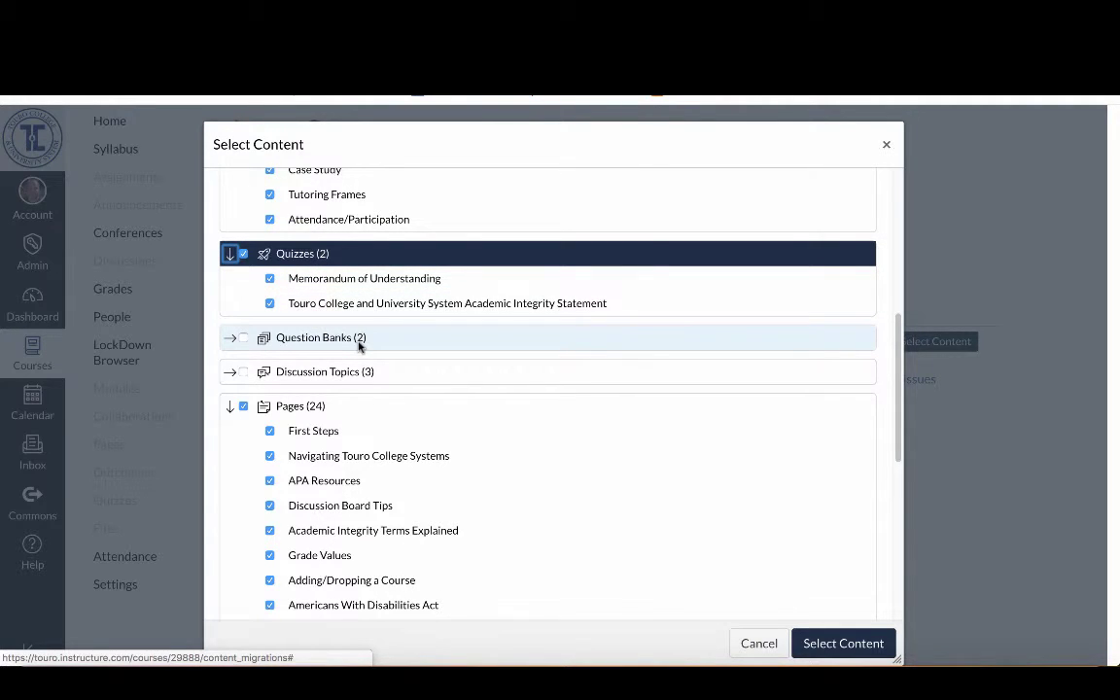
Also include the Question Banks and all 15 Files.
{"action": "left_click", "coordinate": [243, 340]}
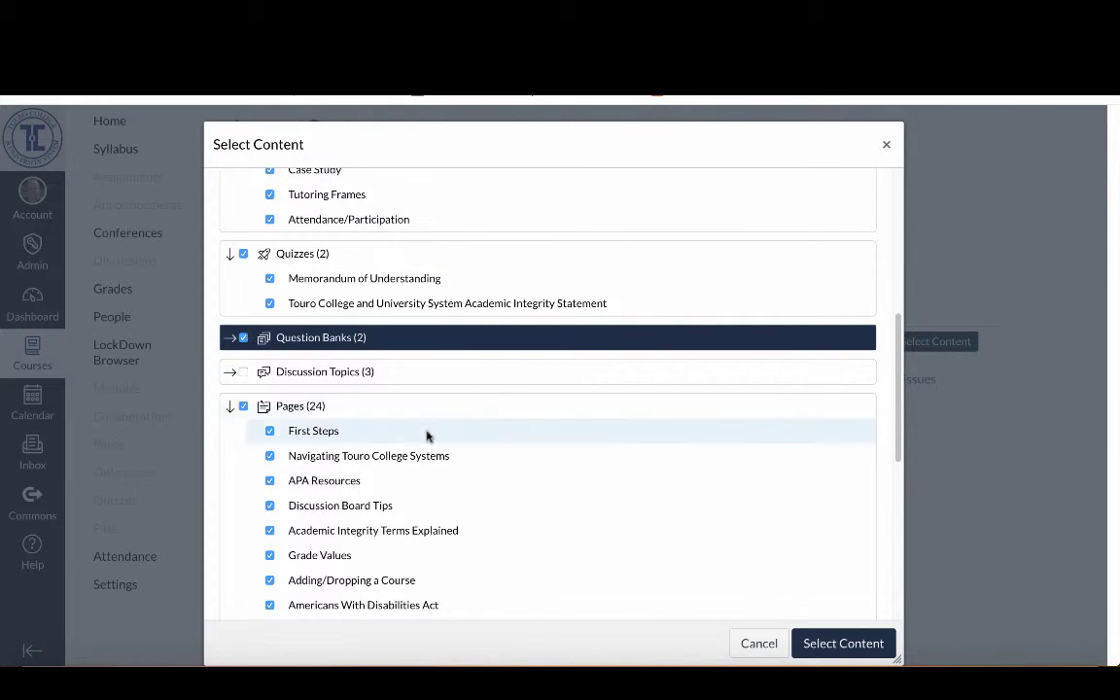
{"action": "left_click_drag", "start_coordinate": [899, 438], "coordinate": [896, 573]}
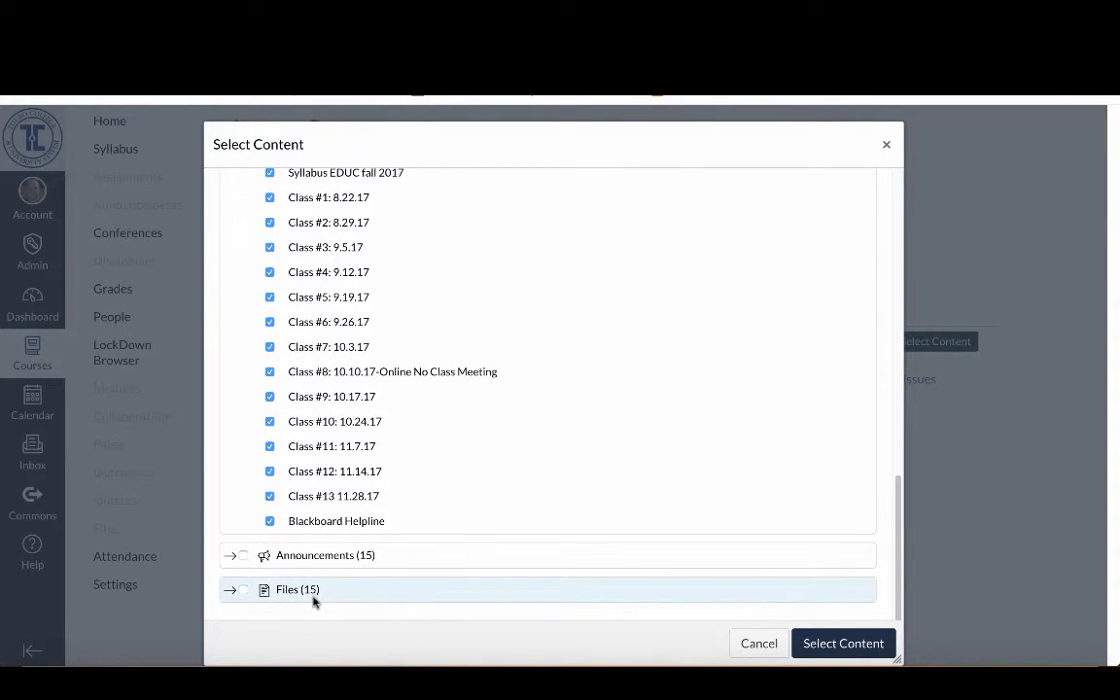
{"action": "left_click", "coordinate": [243, 589]}
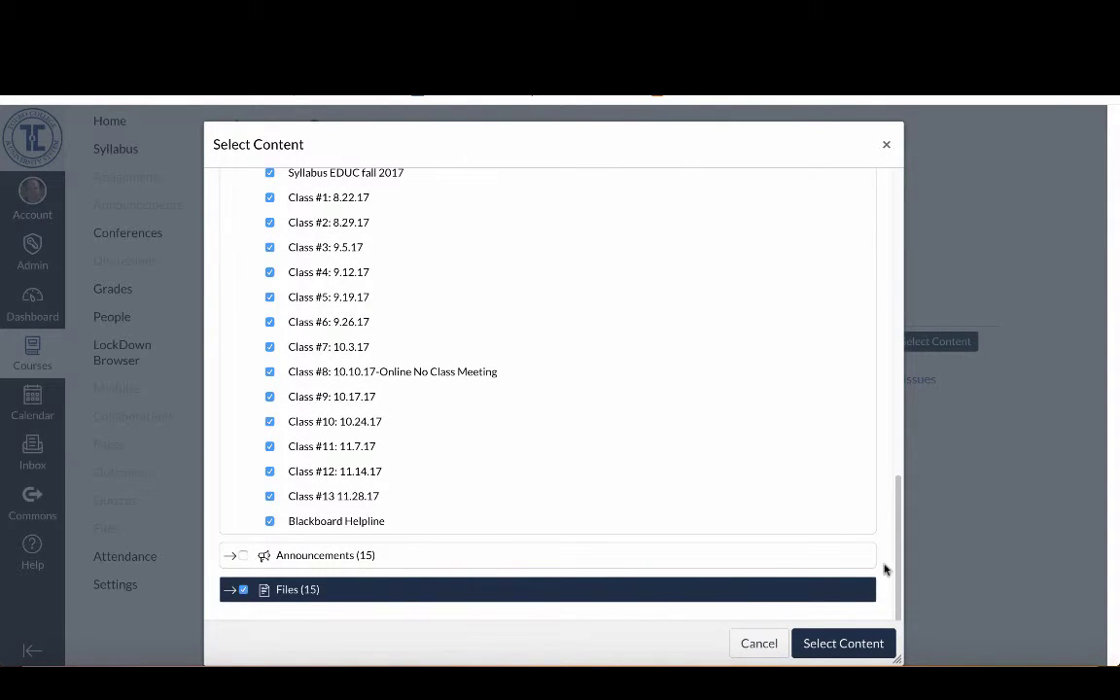
Confirm the selected Blackboard content and let the import job run to Completed.
{"action": "left_click", "coordinate": [844, 644]}
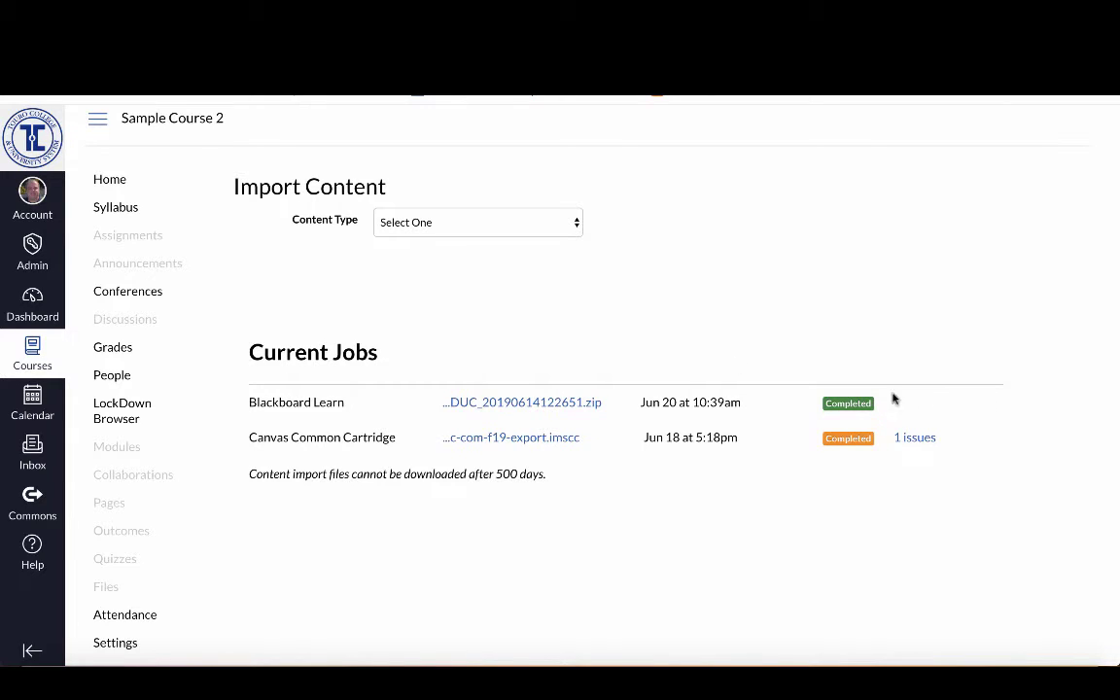
Review the Imported Assignments group's six assignments, Word Sort through Attendance/Participation.
{"action": "left_click", "coordinate": [111, 239]}
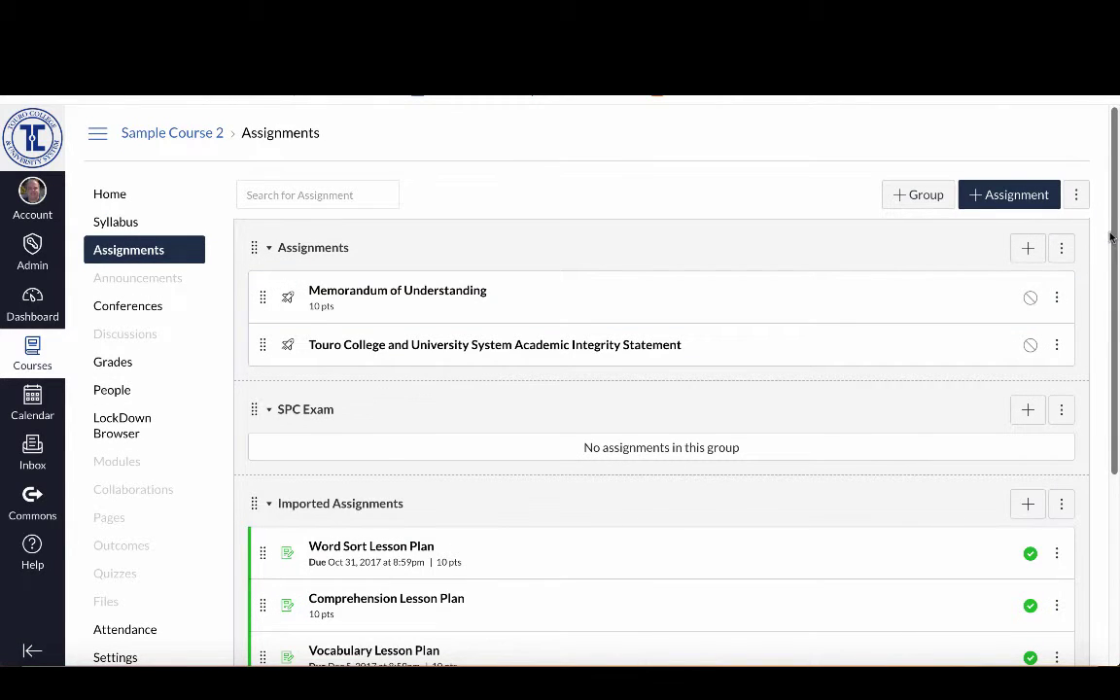
{"action": "left_click_drag", "start_coordinate": [1112, 243], "coordinate": [1055, 241]}
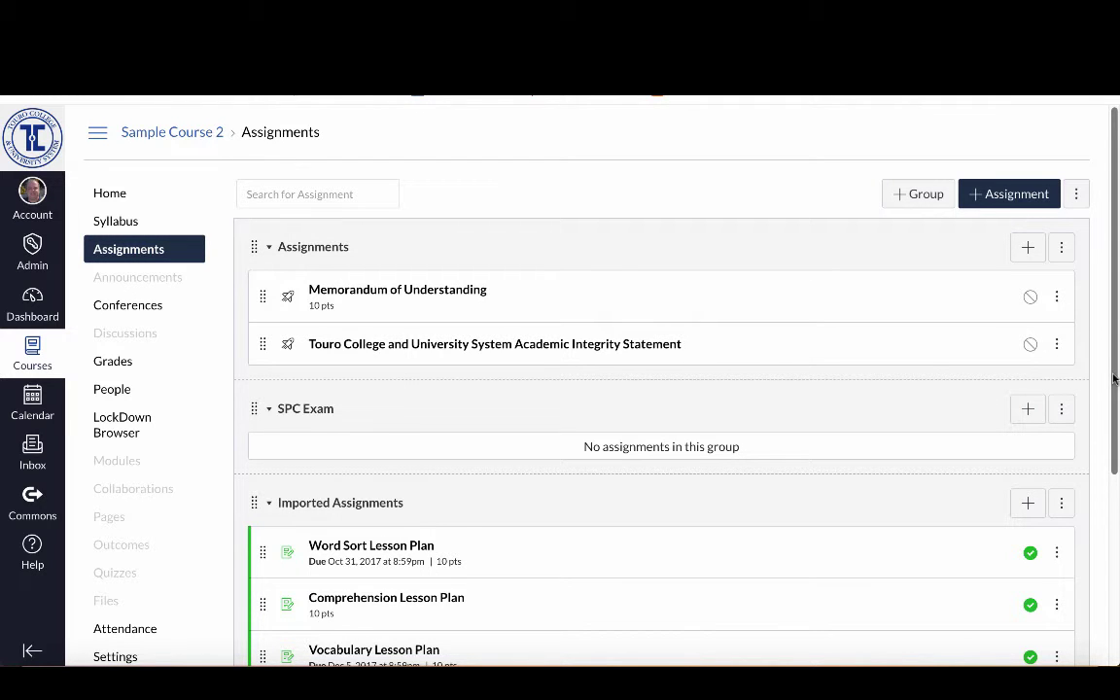
{"action": "left_click_drag", "start_coordinate": [1116, 380], "coordinate": [1104, 428]}
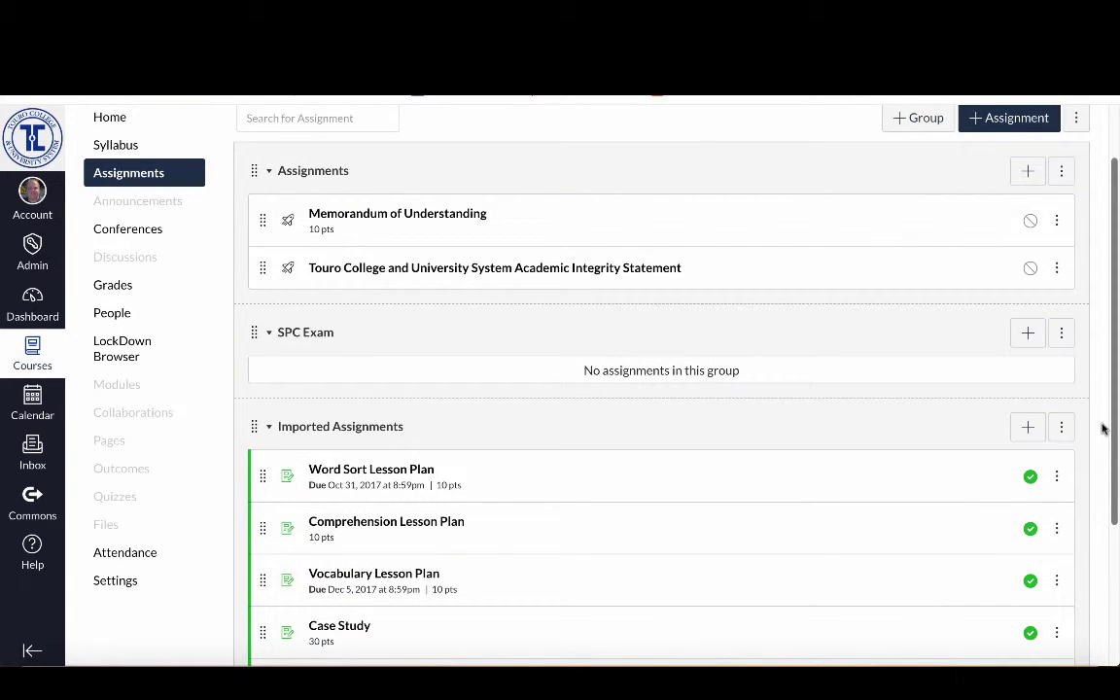
{"action": "scroll", "coordinate": [1054, 428], "scroll_direction": "up", "scroll_amount": 2}
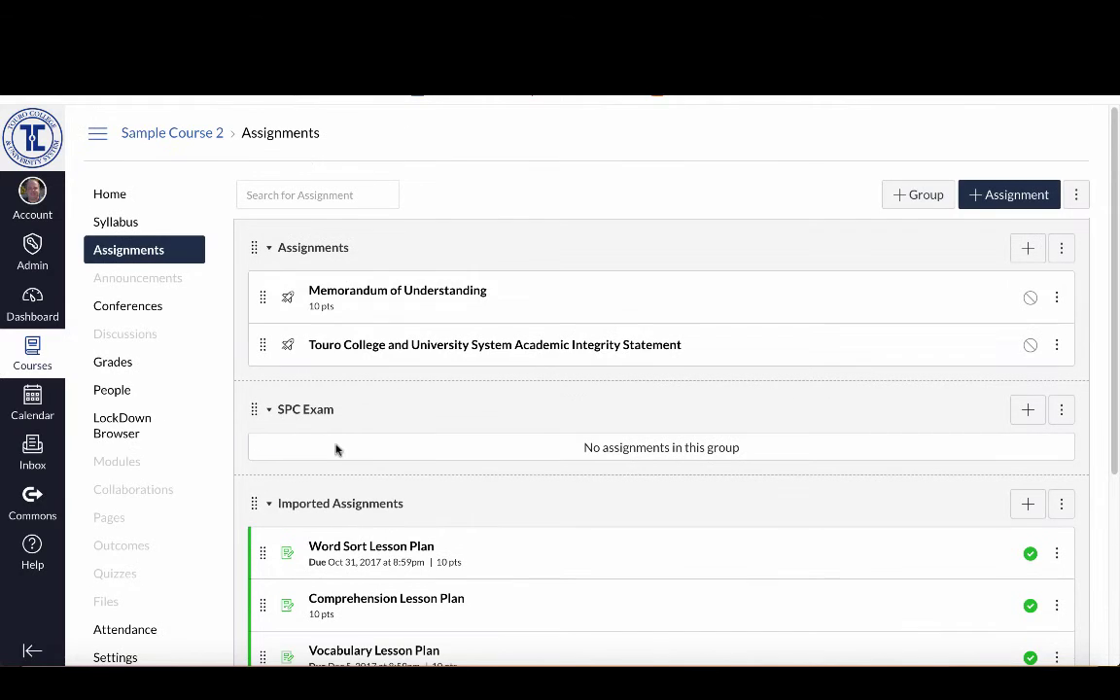
Delete the Blackboard Helpline page from the course's pages, then return to Home.
{"action": "left_click", "coordinate": [113, 521]}
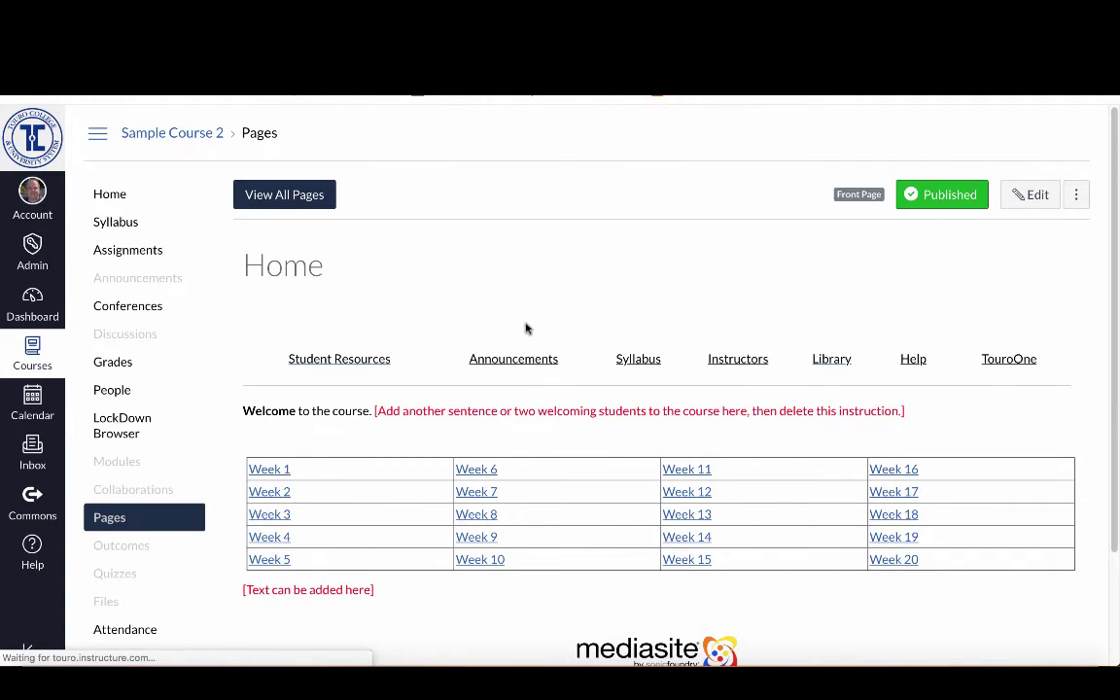
{"action": "left_click", "coordinate": [307, 195]}
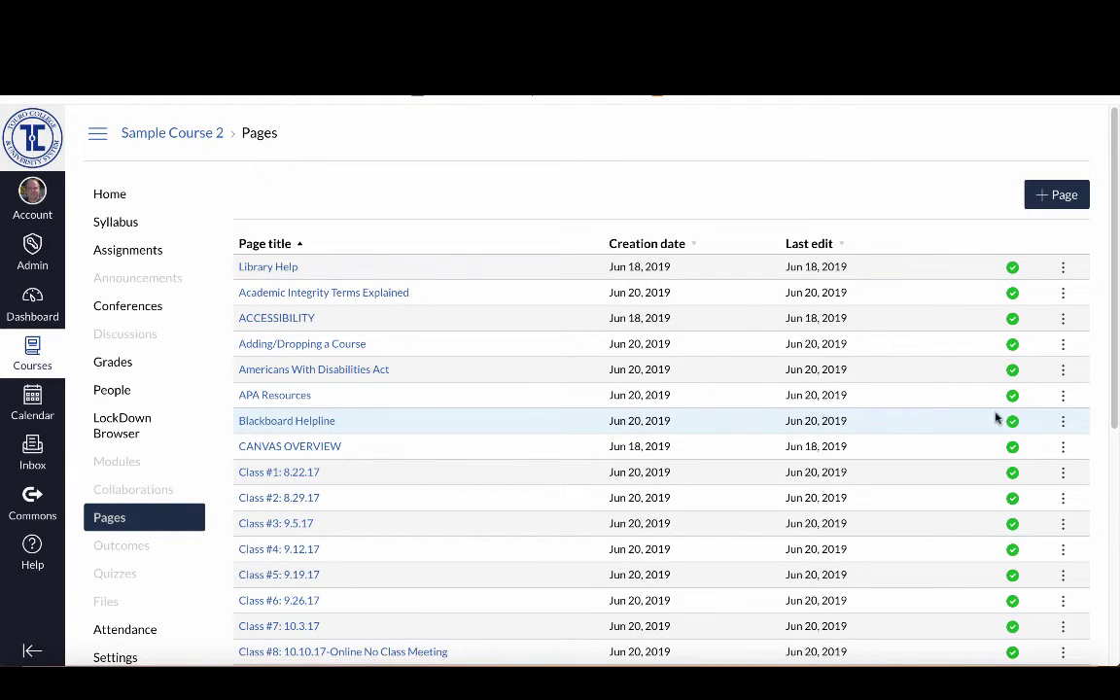
{"action": "left_click", "coordinate": [1064, 422]}
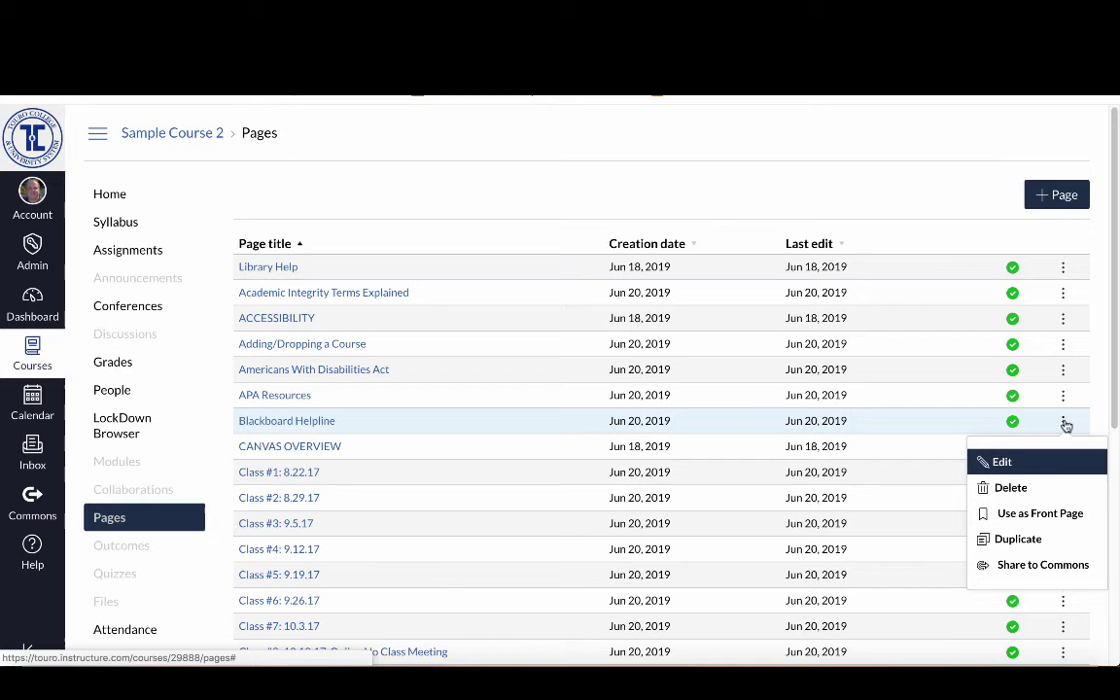
{"action": "left_click", "coordinate": [1030, 487]}
{"action": "left_click", "coordinate": [681, 429]}
{"action": "left_click", "coordinate": [115, 197]}
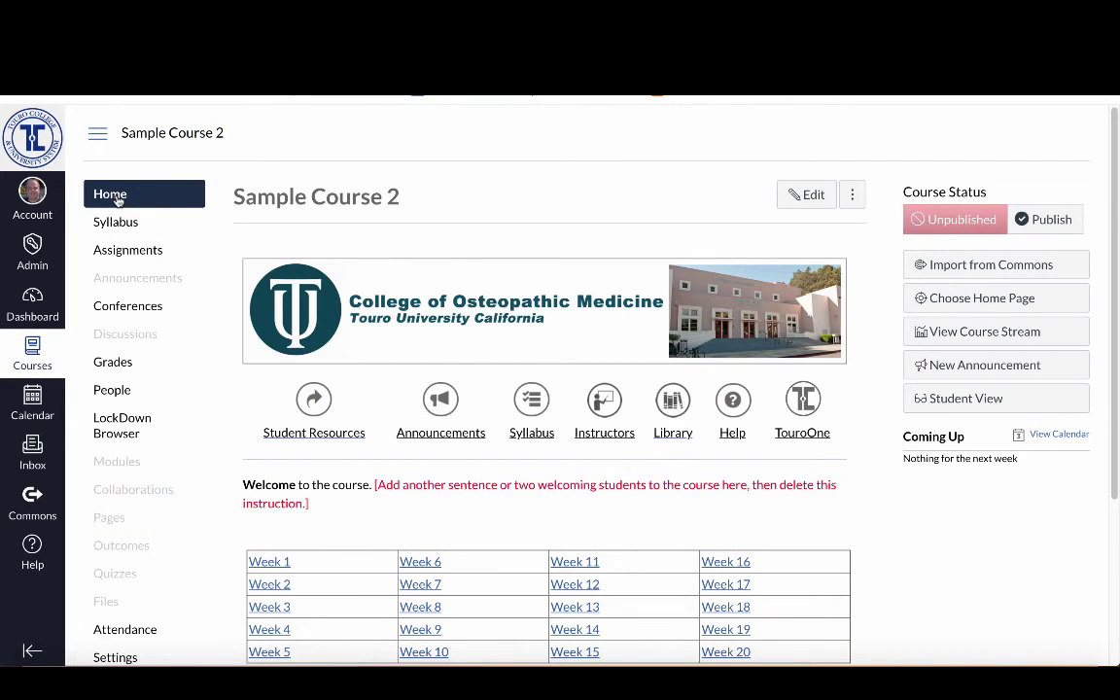